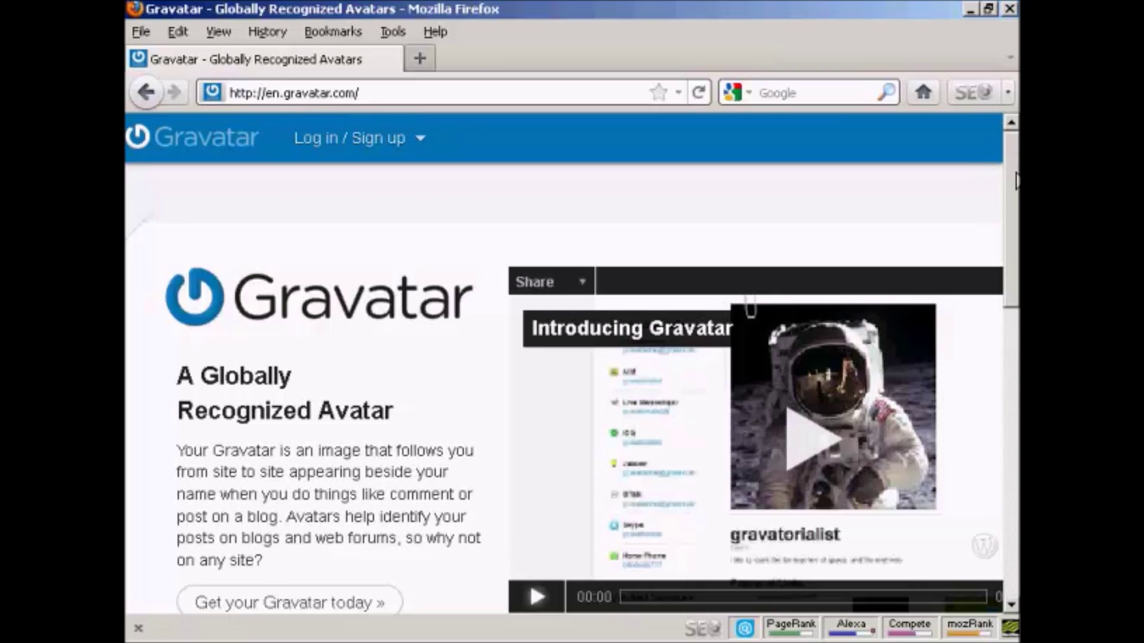
pyautogui.moveTo(1011, 184); pyautogui.dragTo(1014, 402)
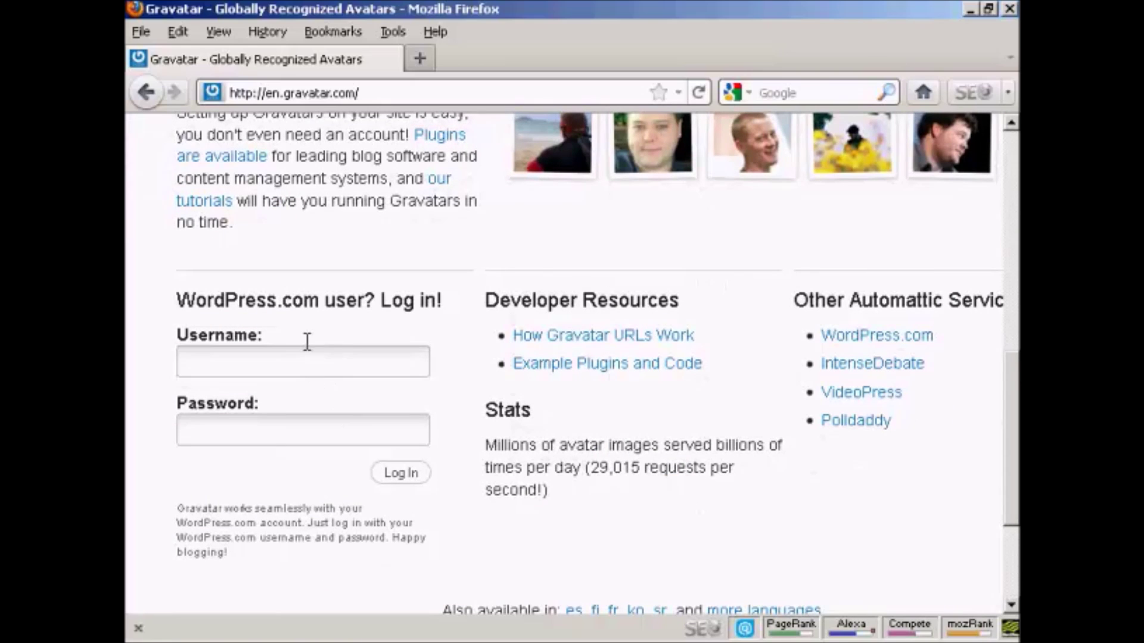
# Step: Sign in to Gravatar using the remembered WordPress.com username and password
pyautogui.click(203, 361)
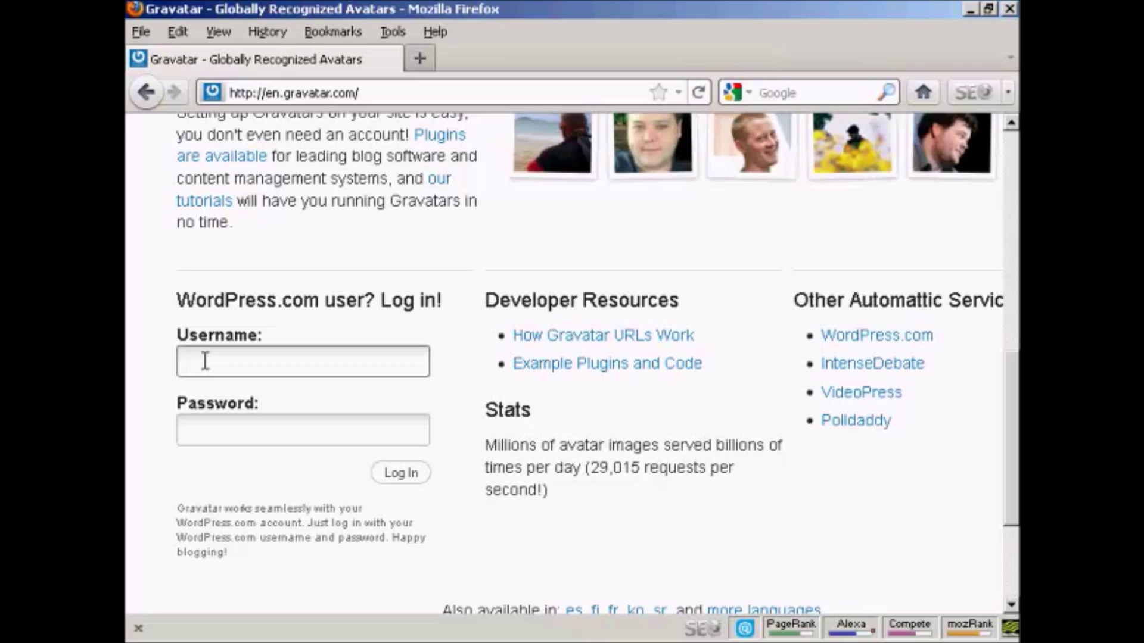
pyautogui.write('n')
pyautogui.press('Down')
pyautogui.press('Return')
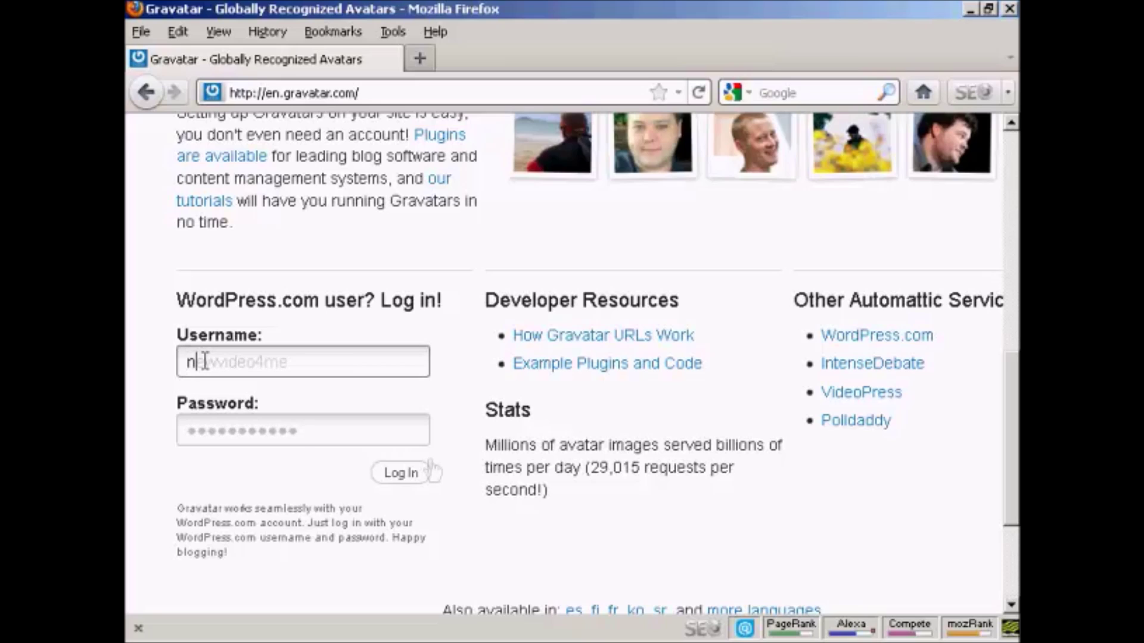
pyautogui.click(402, 473)
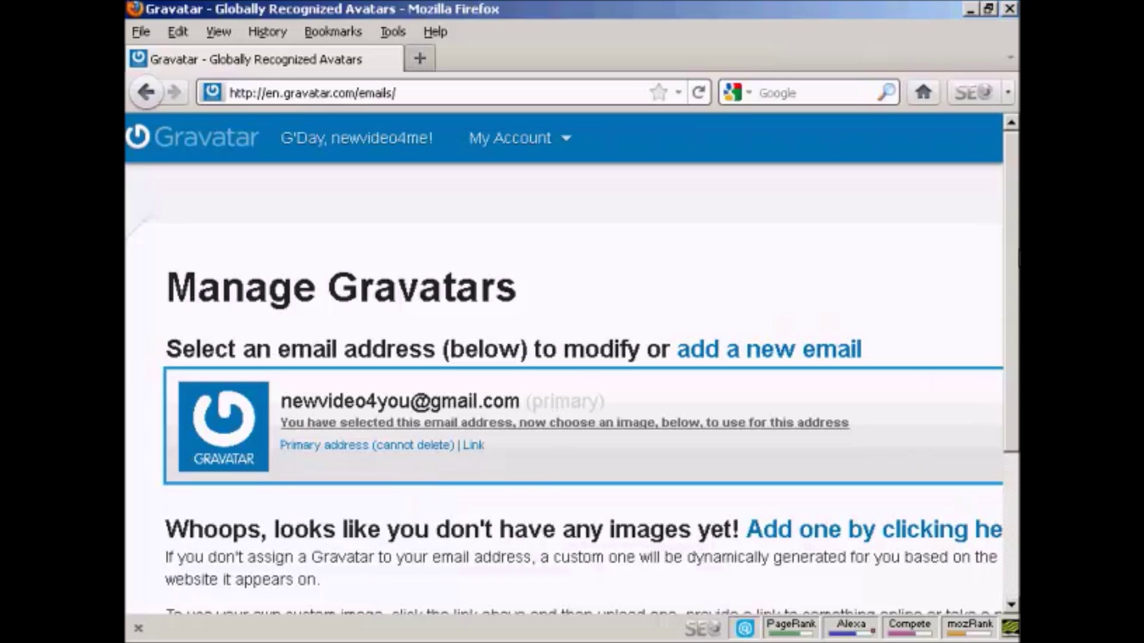
pyautogui.moveTo(1007, 215); pyautogui.dragTo(1015, 299)
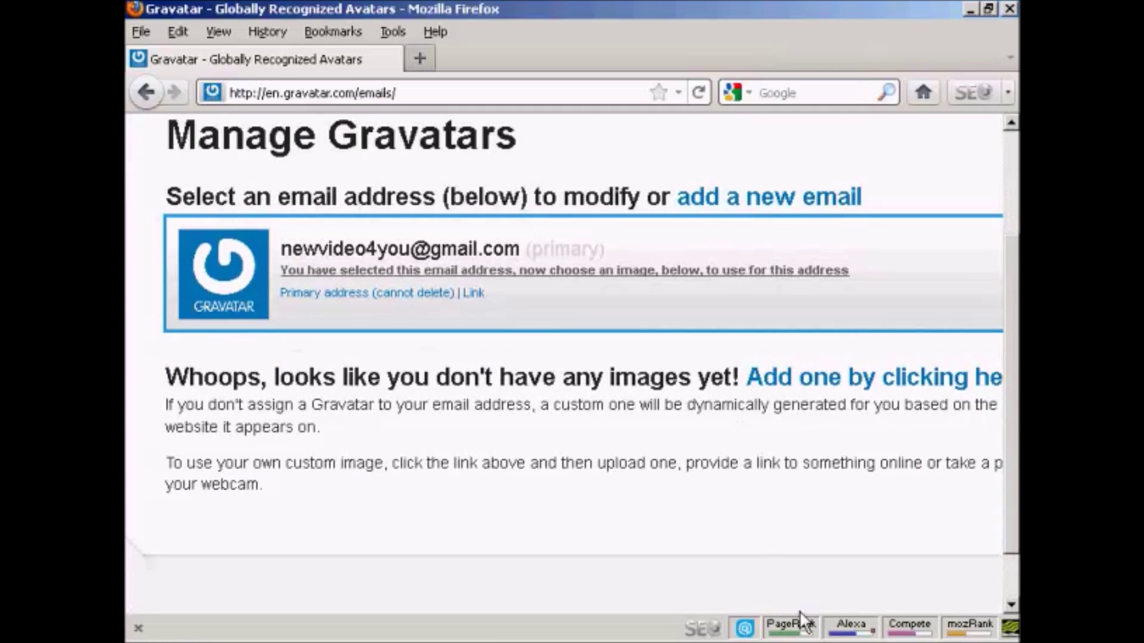
# Step: Add a first image to the account, choosing to upload it from this computer
pyautogui.click(910, 379)
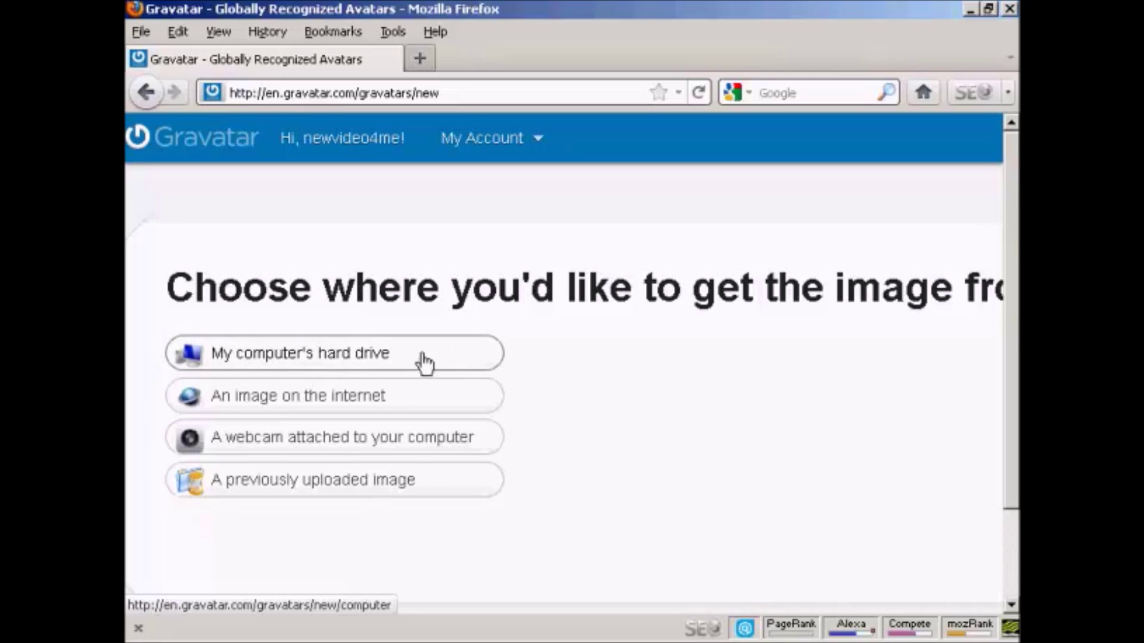
pyautogui.click(416, 357)
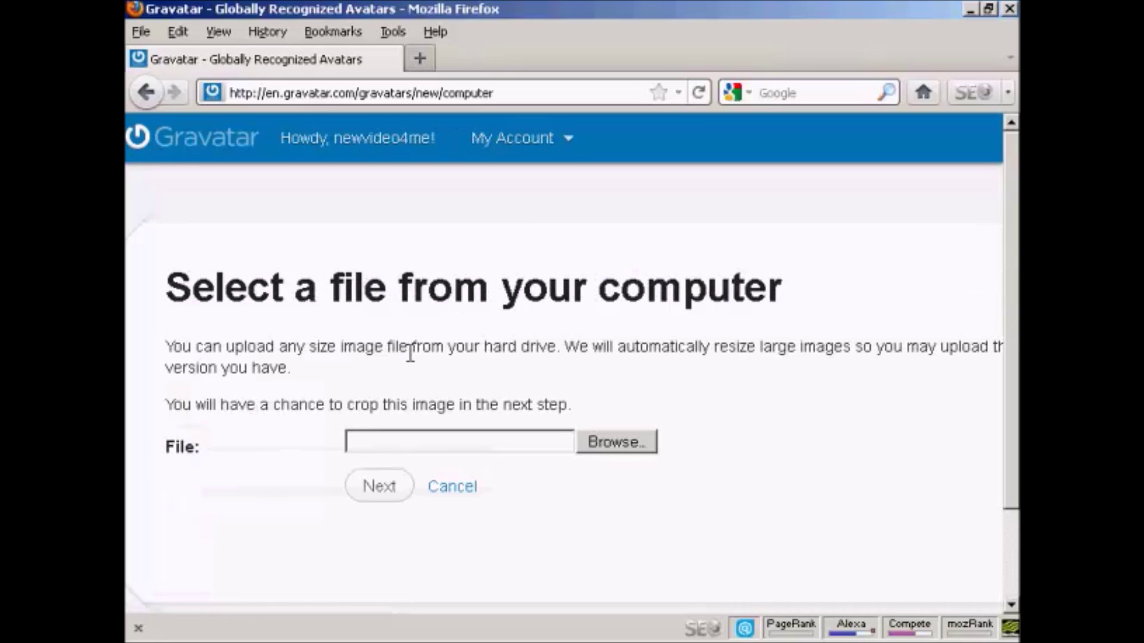
# Step: Upload newvideo4you.jpg from the hard drive and continue to cropping
pyautogui.click(610, 439)
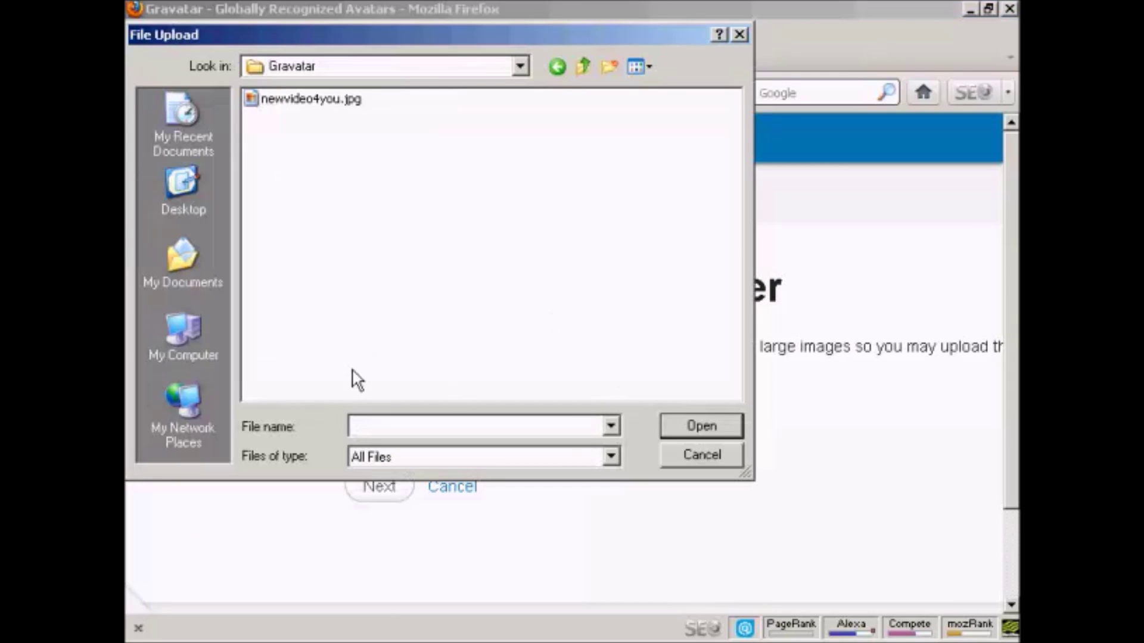
pyautogui.click(336, 101)
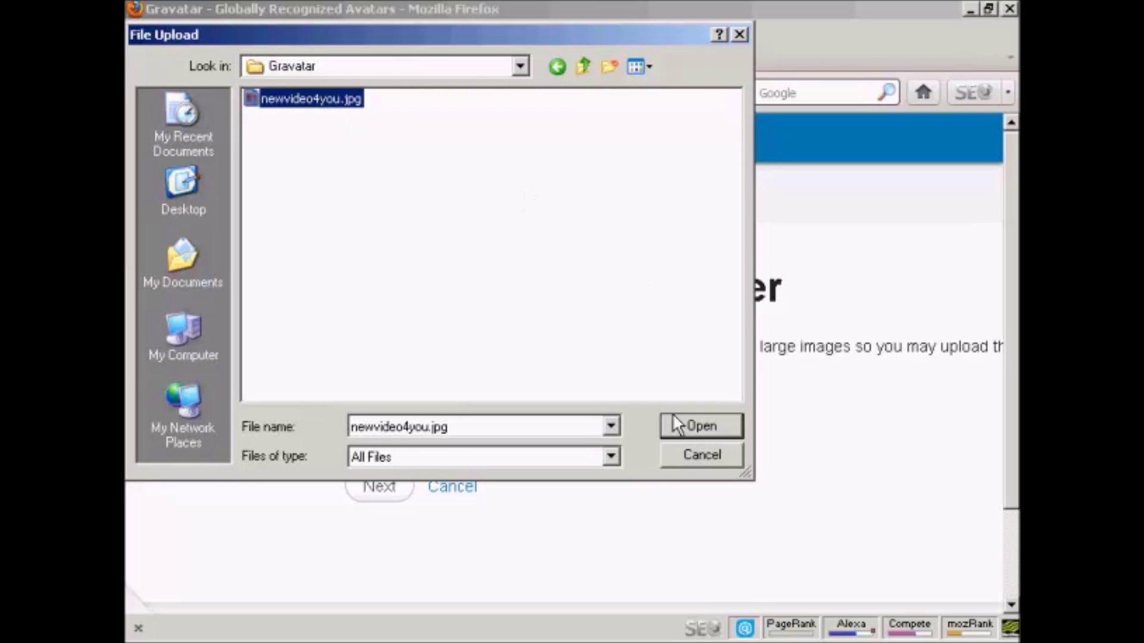
pyautogui.click(711, 421)
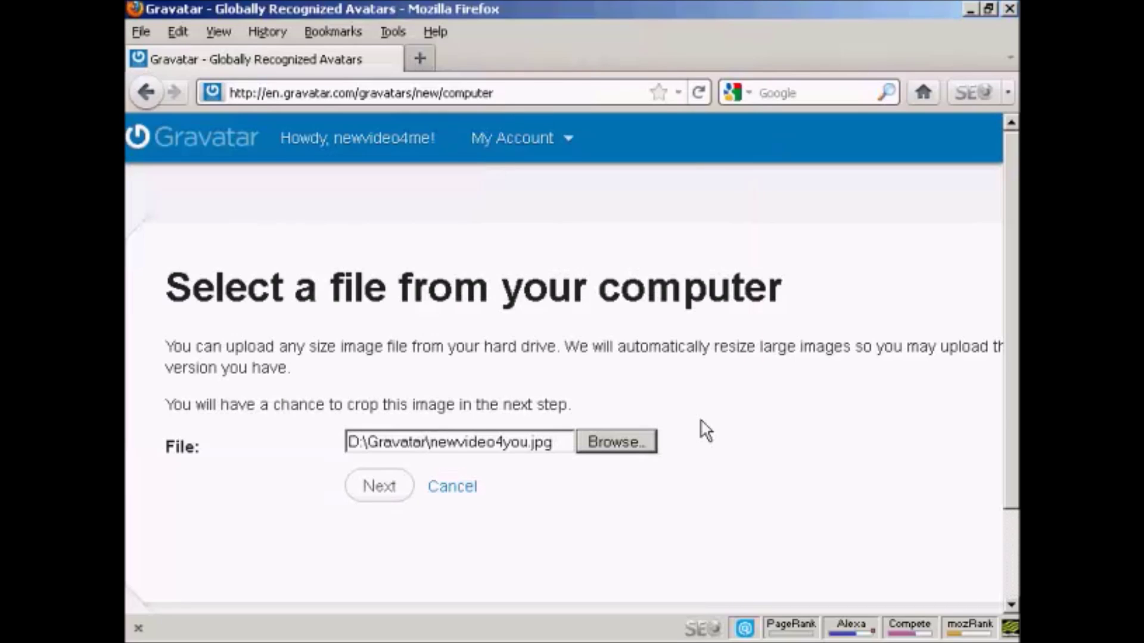
pyautogui.click(375, 490)
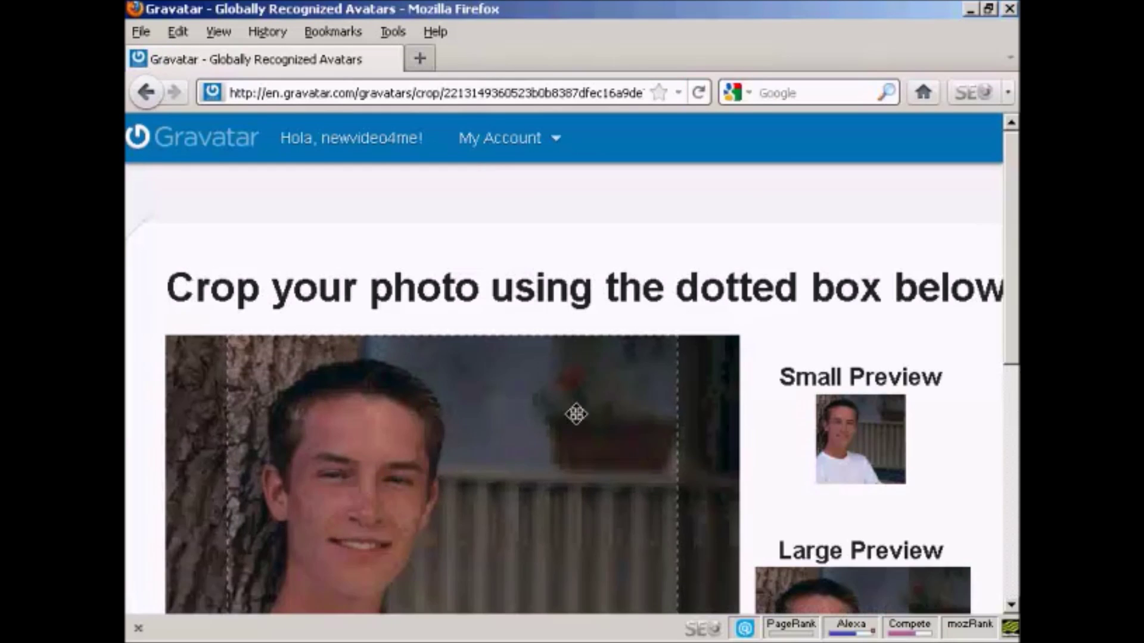
# Step: Move the crop square to the photo's left edge and finish the crop
pyautogui.click(576, 414)
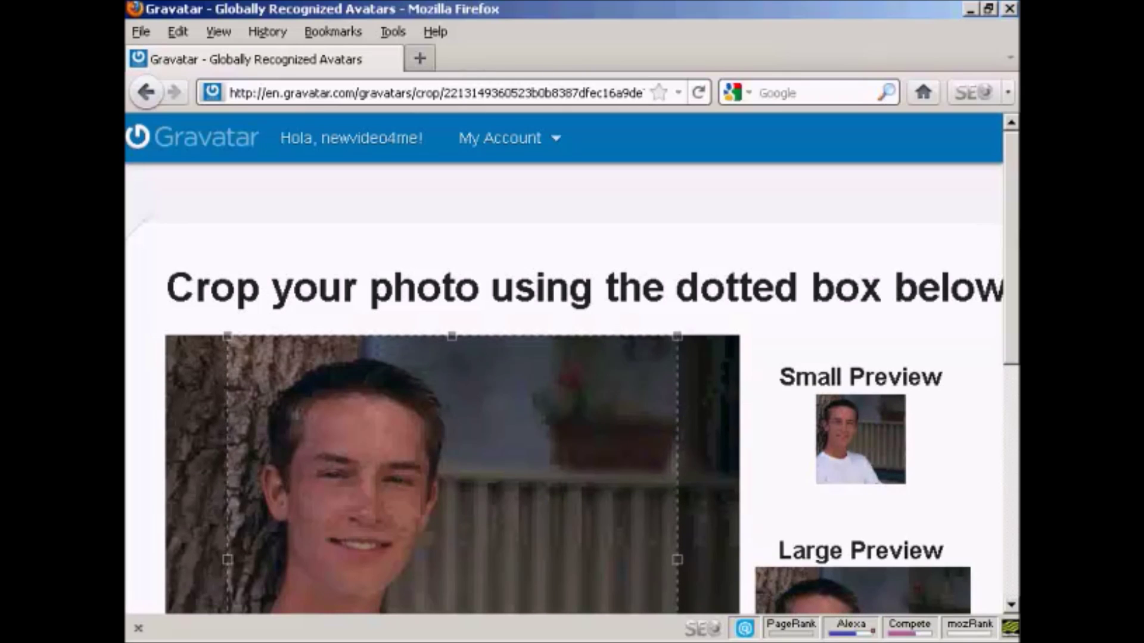
pyautogui.scroll(-1, 1007, 292)
pyautogui.scroll(-1, 1006, 292)
pyautogui.scroll(-1, 1006, 293)
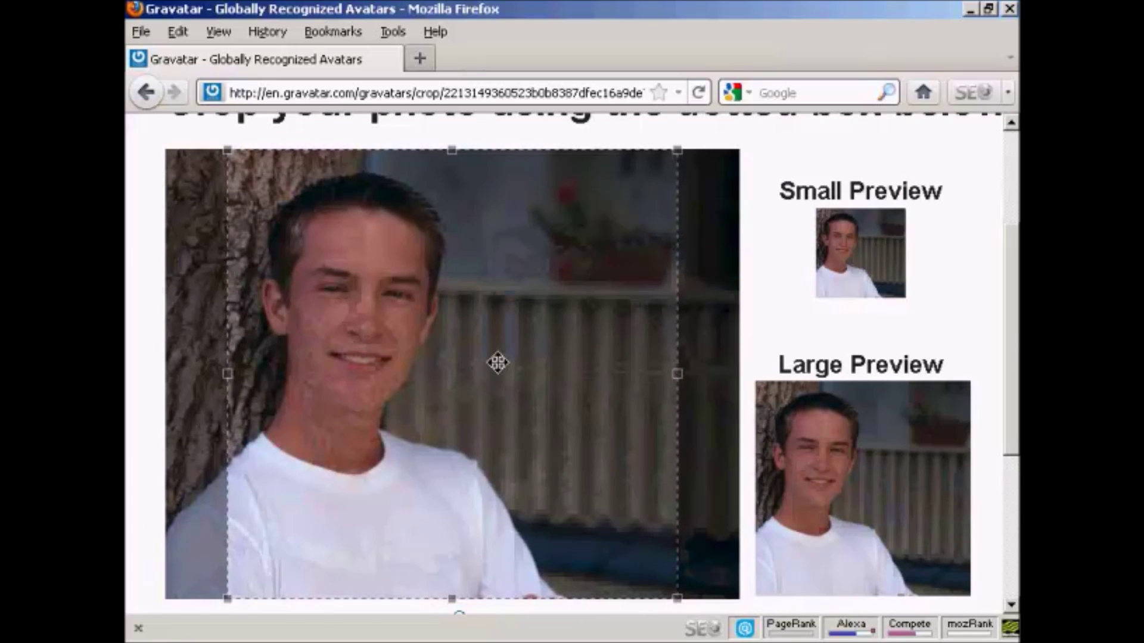
pyautogui.moveTo(497, 362); pyautogui.dragTo(466, 359)
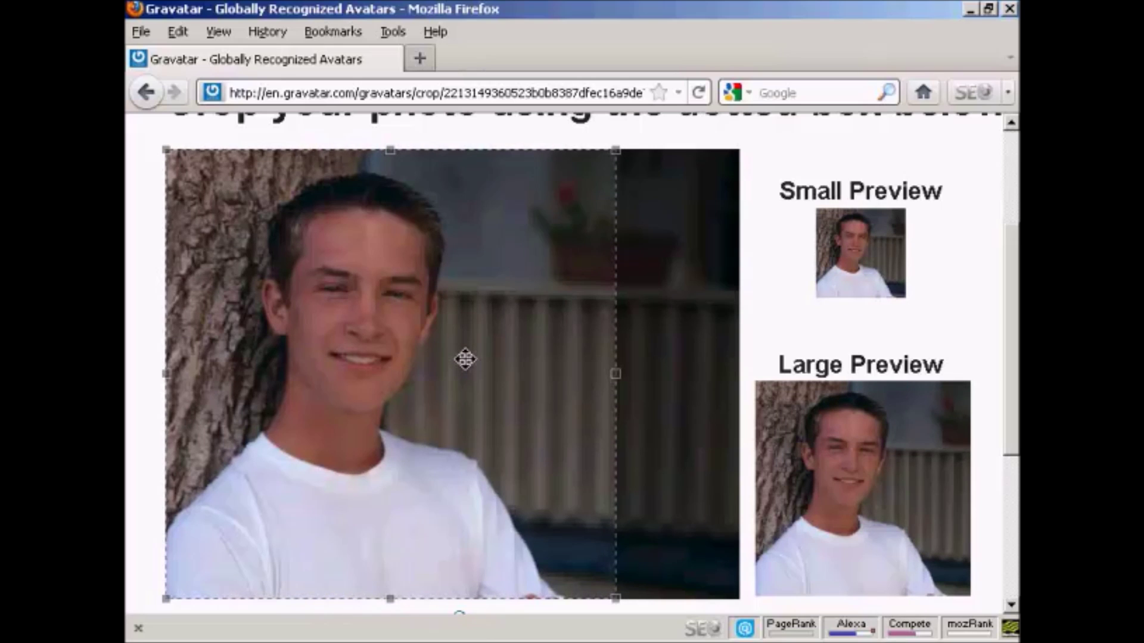
pyautogui.moveTo(467, 355); pyautogui.dragTo(469, 356)
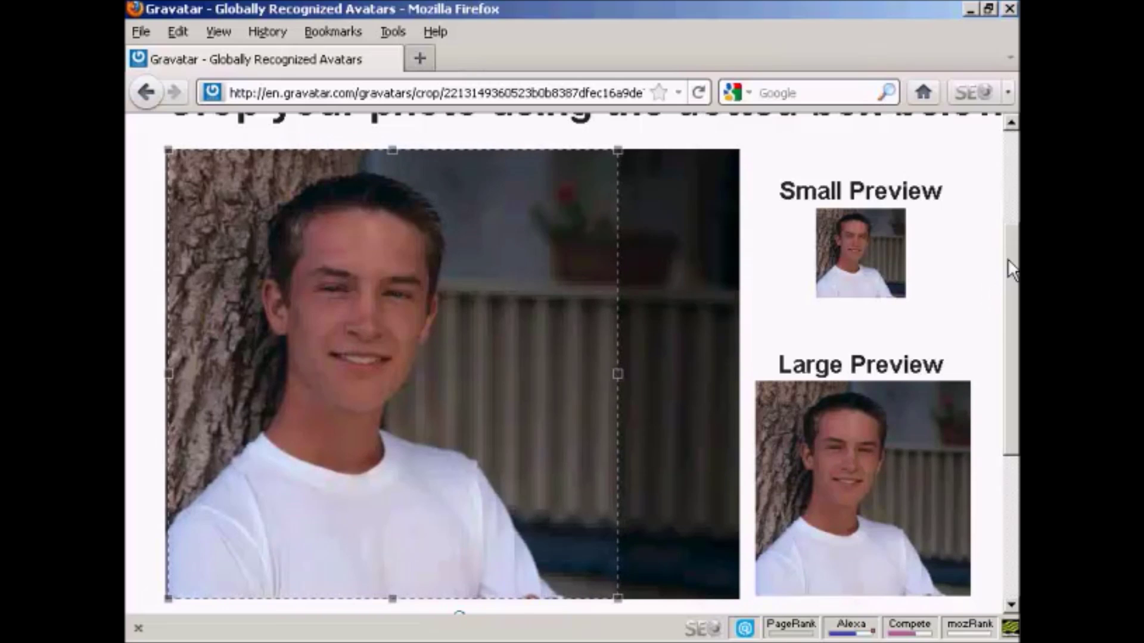
pyautogui.scroll(-1, 1010, 309)
pyautogui.scroll(-2, 1010, 308)
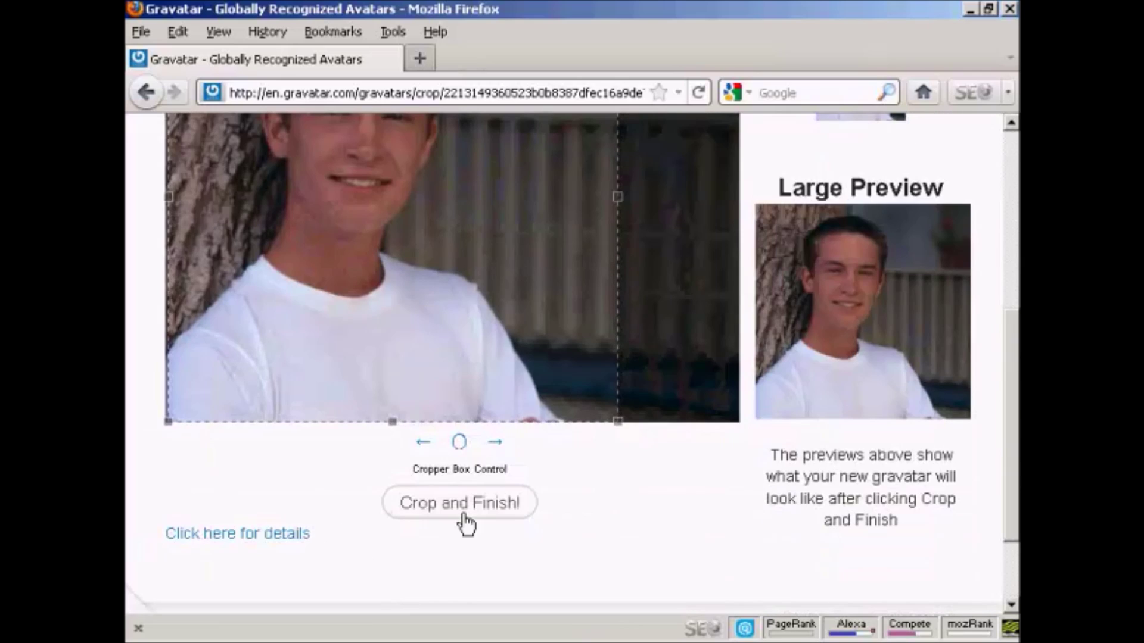
pyautogui.click(467, 510)
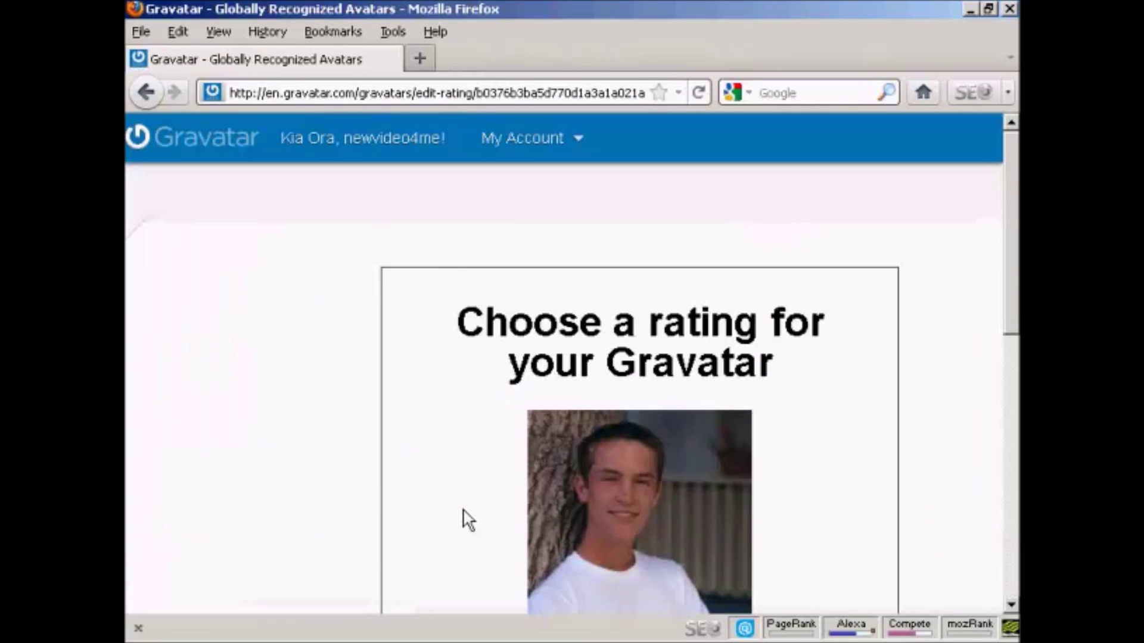
pyautogui.scroll(-2, 1014, 152)
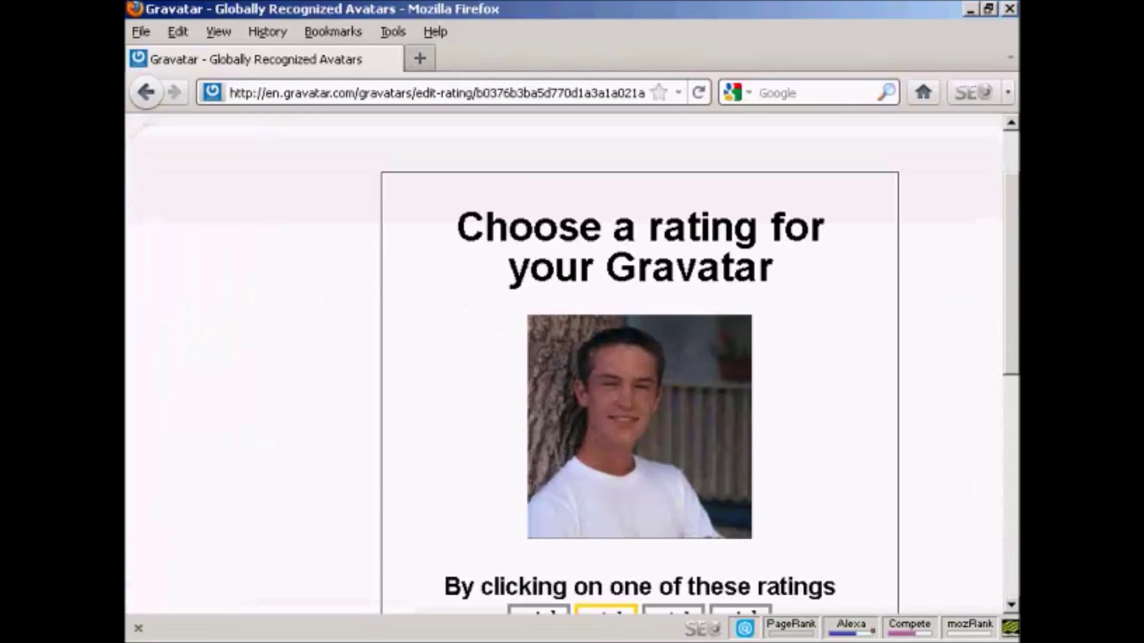
pyautogui.scroll(-2, 639, 358)
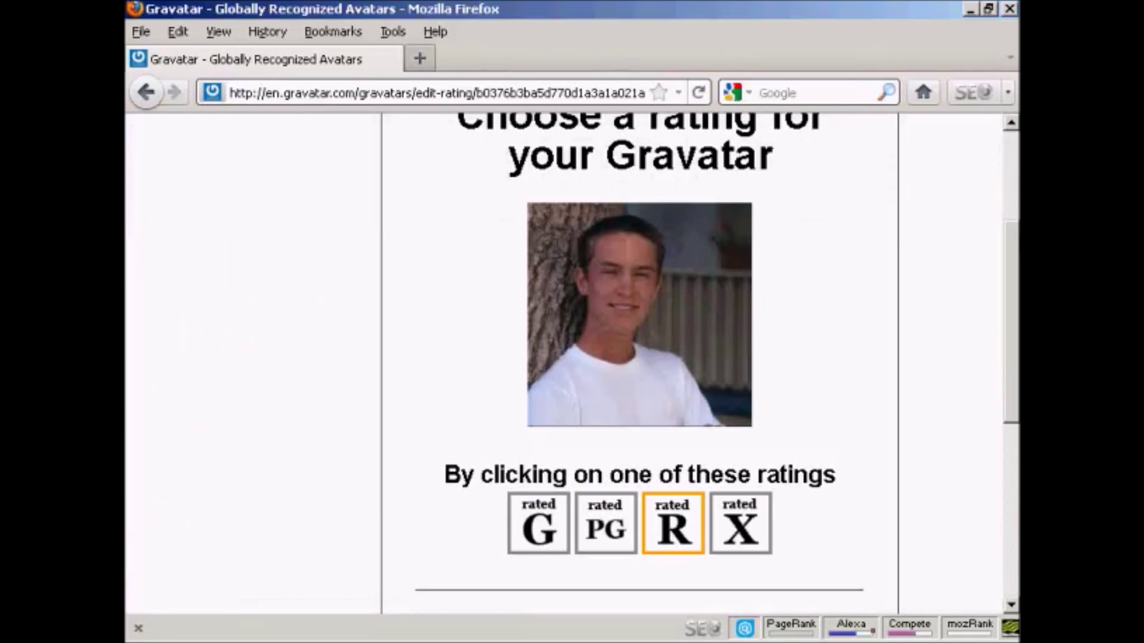
pyautogui.scroll(-1, 740, 523)
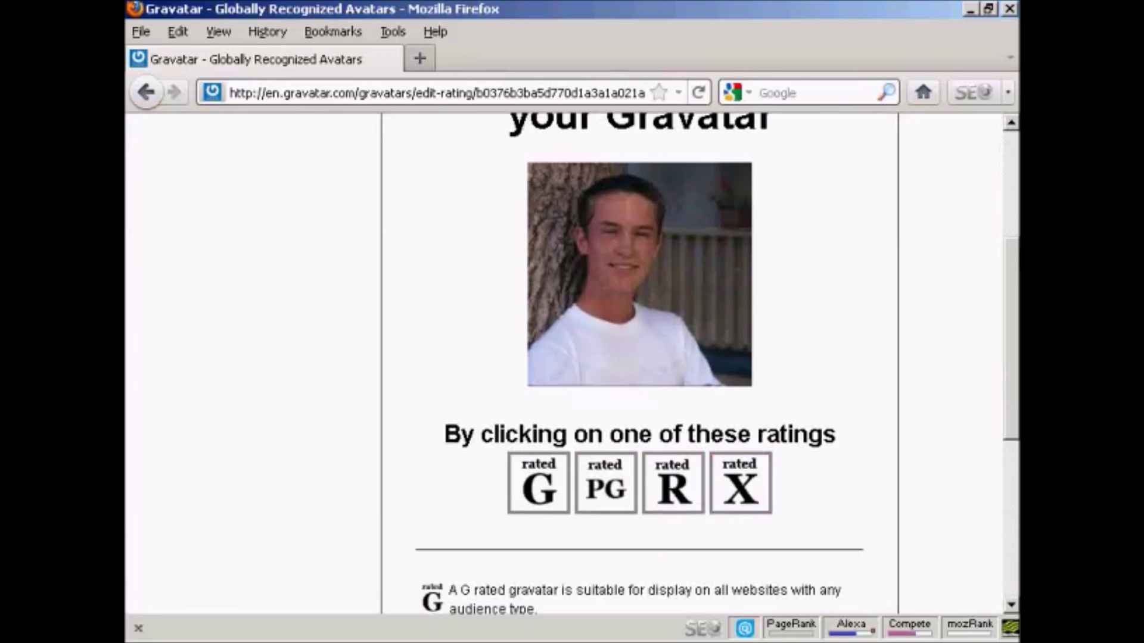
pyautogui.scroll(-3, 741, 482)
pyautogui.scroll(-2, 640, 358)
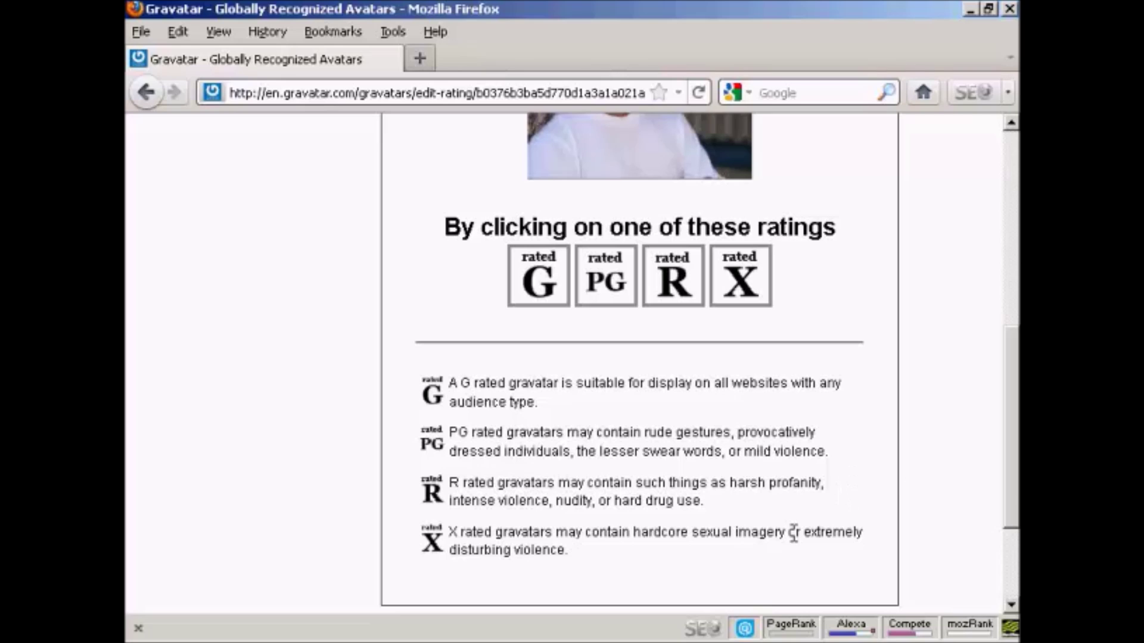
pyautogui.moveTo(1010, 473); pyautogui.dragTo(1007, 345)
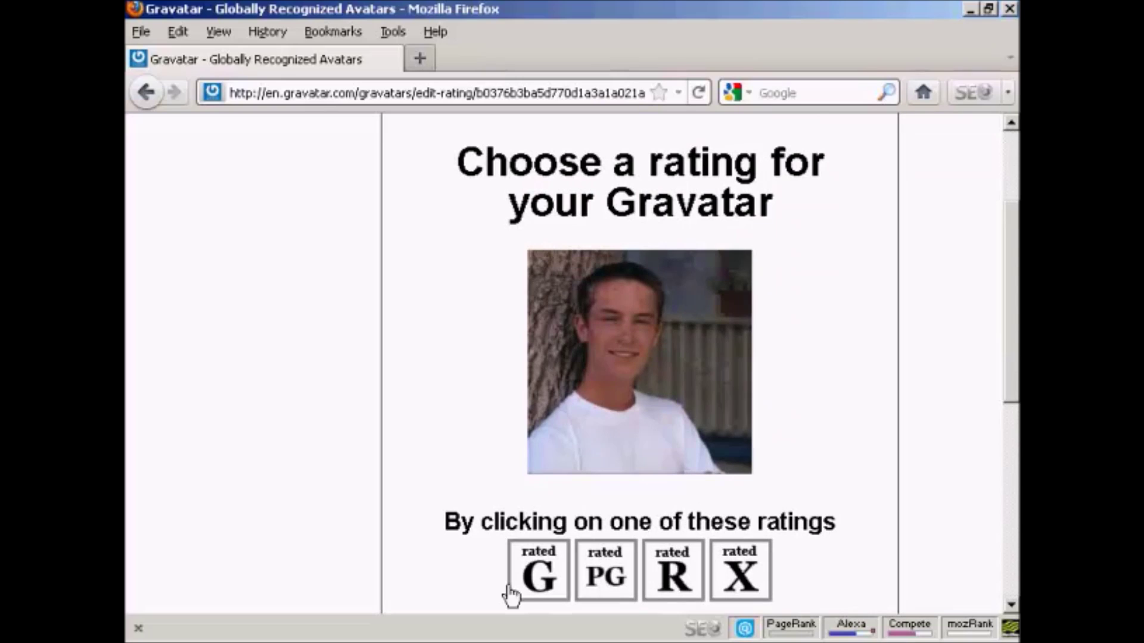
# Step: Rate the cropped avatar G
pyautogui.click(539, 577)
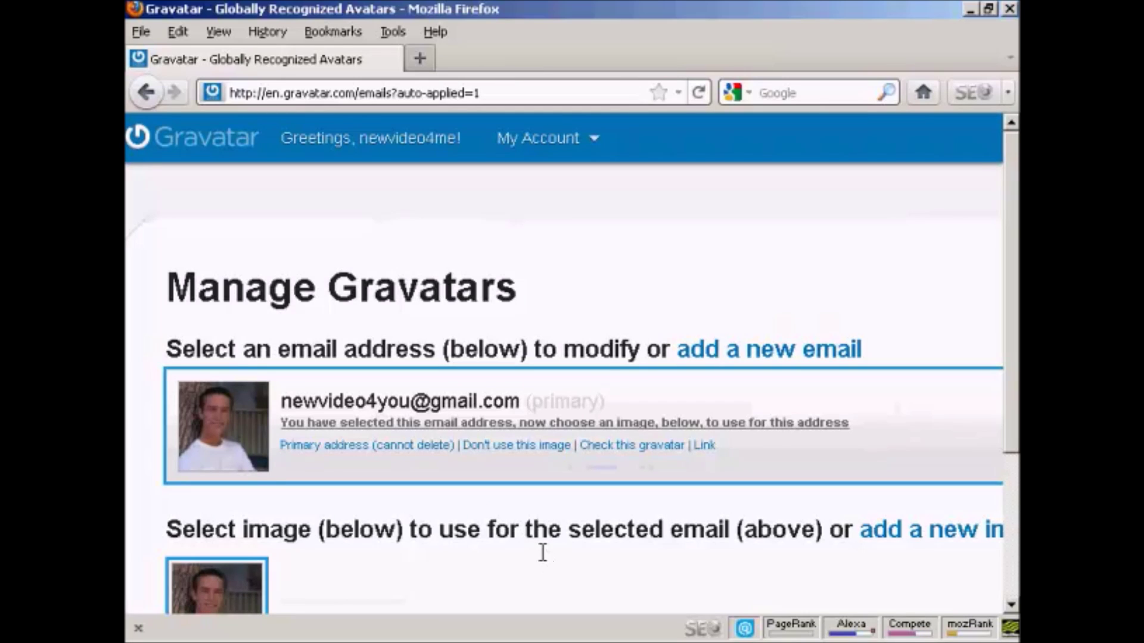
pyautogui.moveTo(1010, 161)
pyautogui.mouseDown()
pyautogui.moveTo(1014, 309)
pyautogui.moveTo(988, 125)
pyautogui.mouseUp()
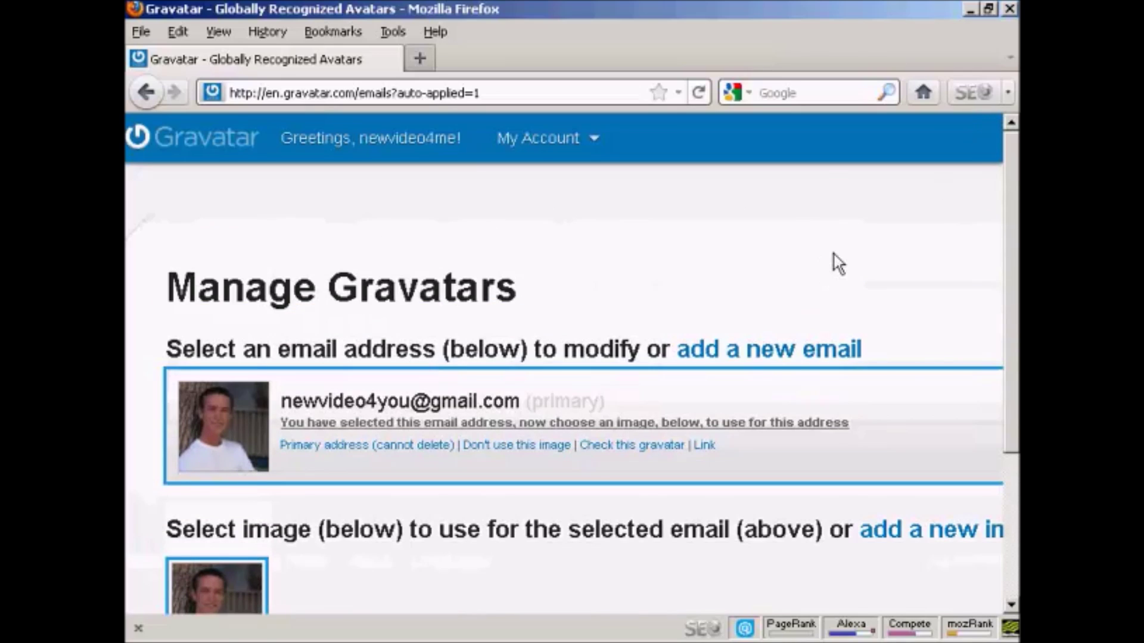
# Step: Log out from the My Account menu
pyautogui.click(547, 137)
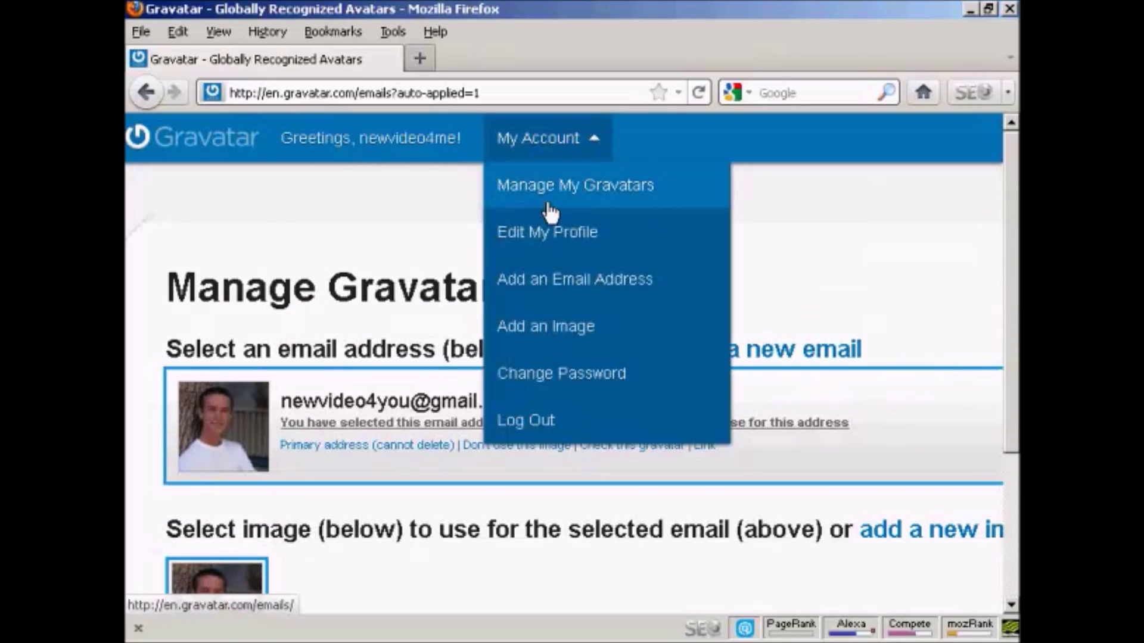
pyautogui.click(527, 421)
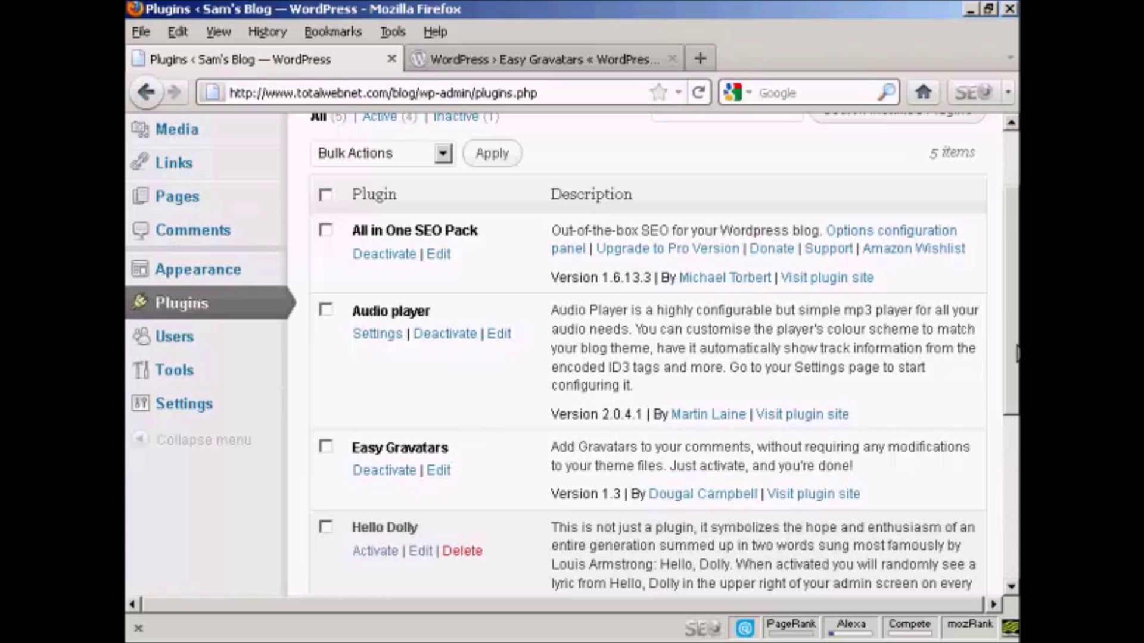
pyautogui.moveTo(1015, 353); pyautogui.dragTo(1015, 282)
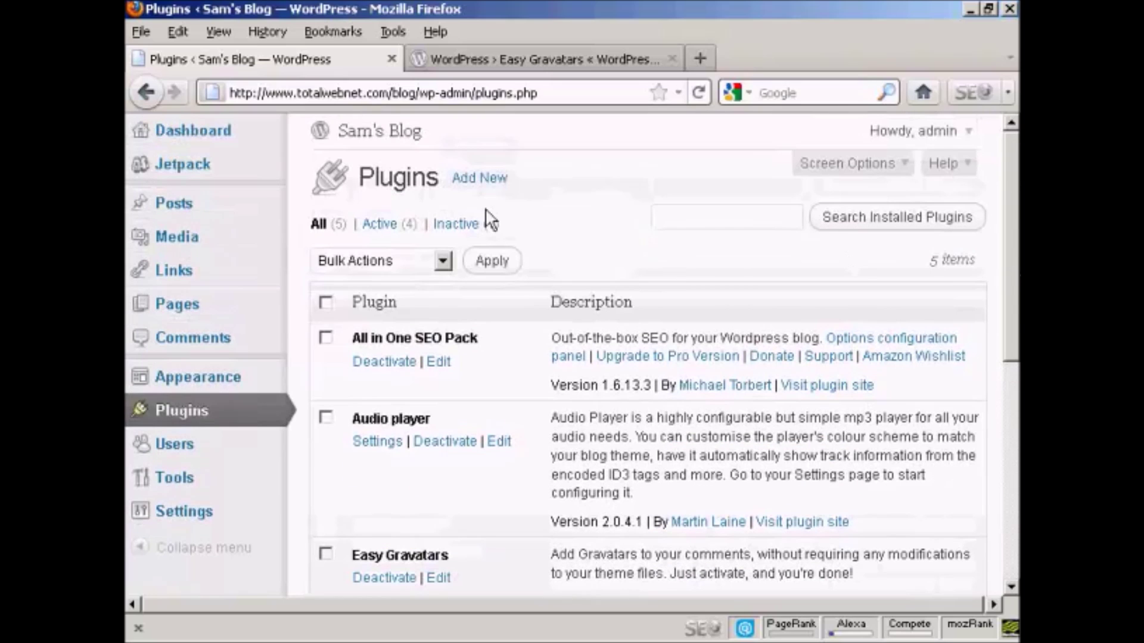
pyautogui.click(544, 59)
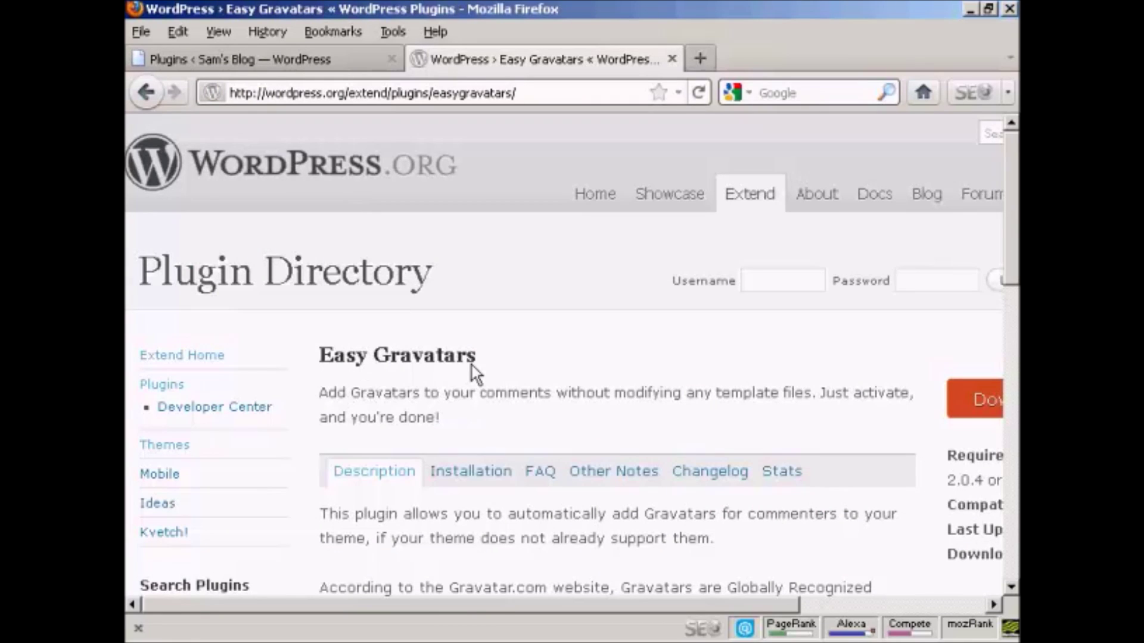
pyautogui.click(269, 59)
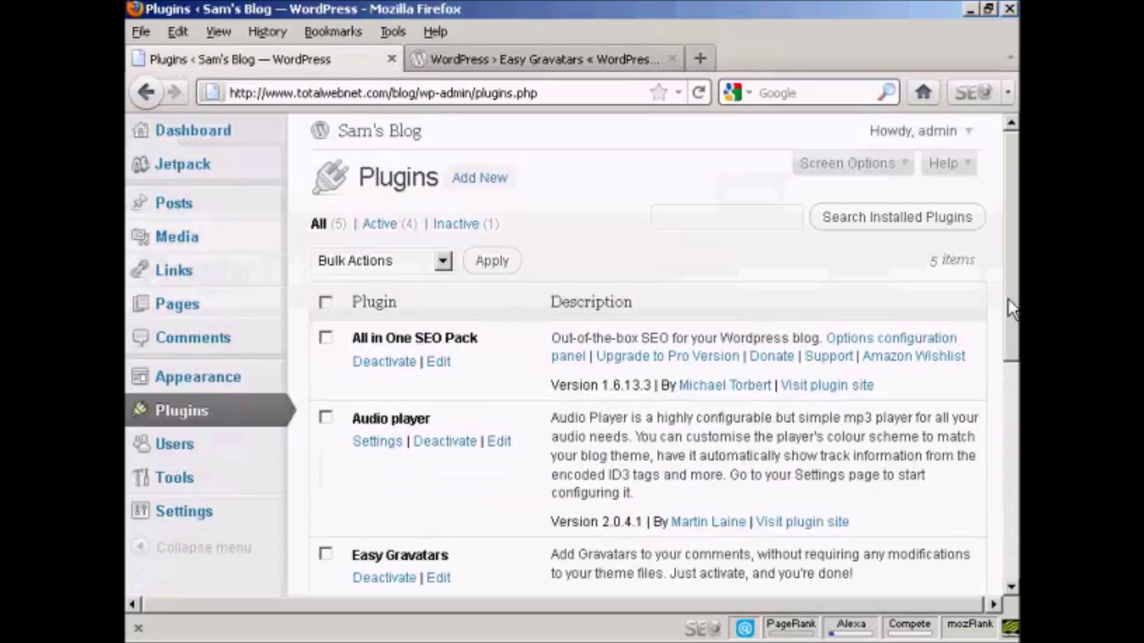
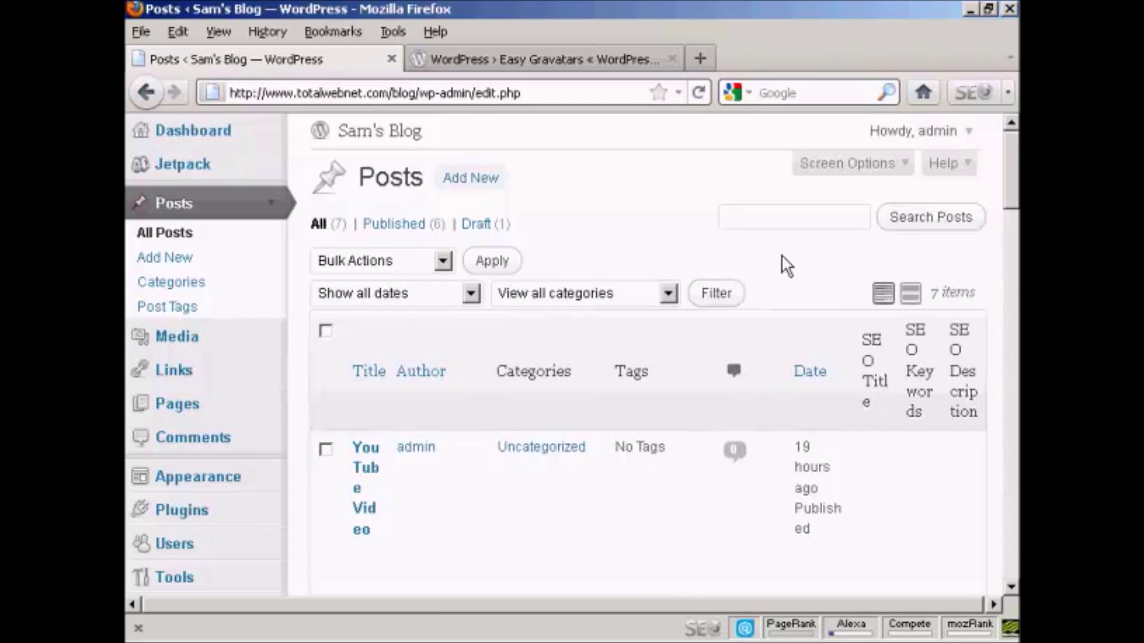
# Step: Write a new post titled 'Gravatars are cool!' with that line as its body, and preview it
pyautogui.click(474, 177)
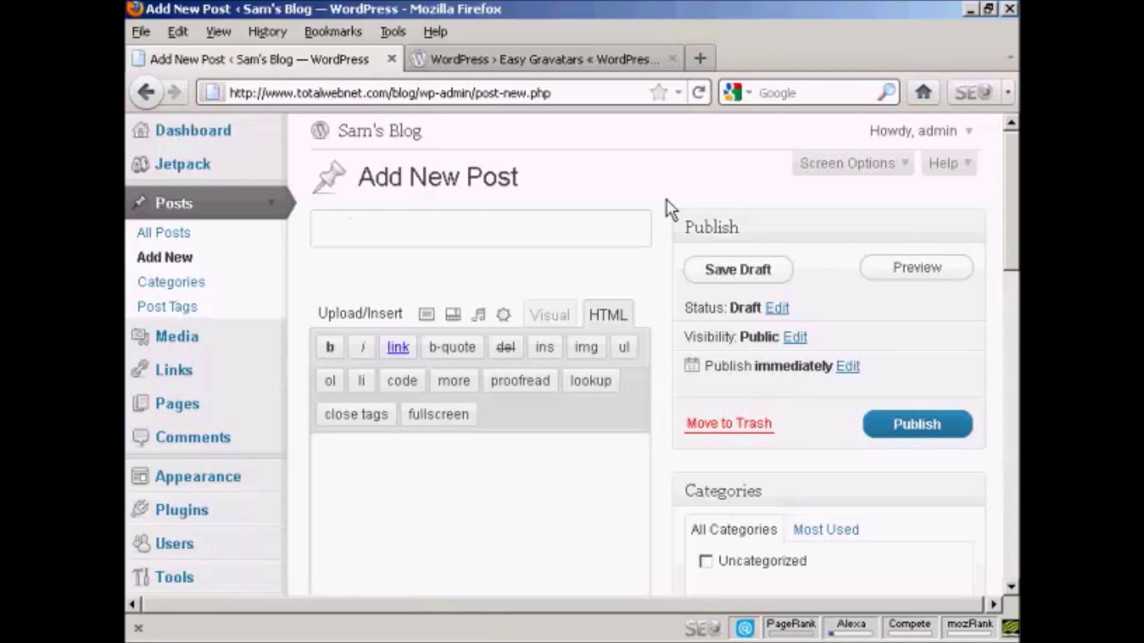
pyautogui.write('Gravatars ')
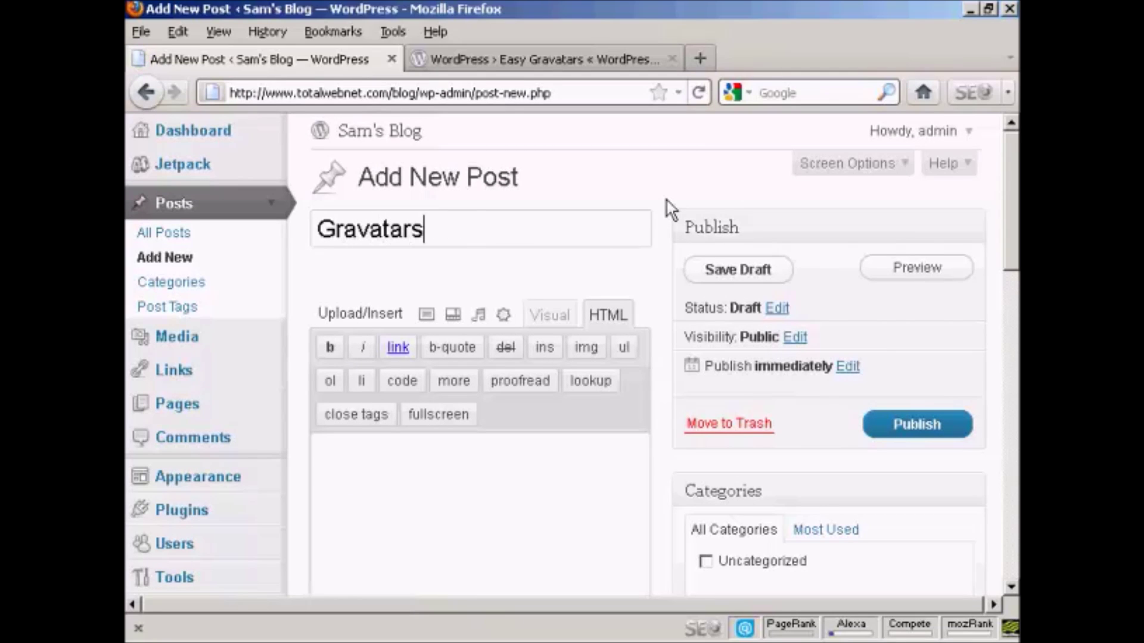
pyautogui.write('are ')
pyautogui.write('cool')
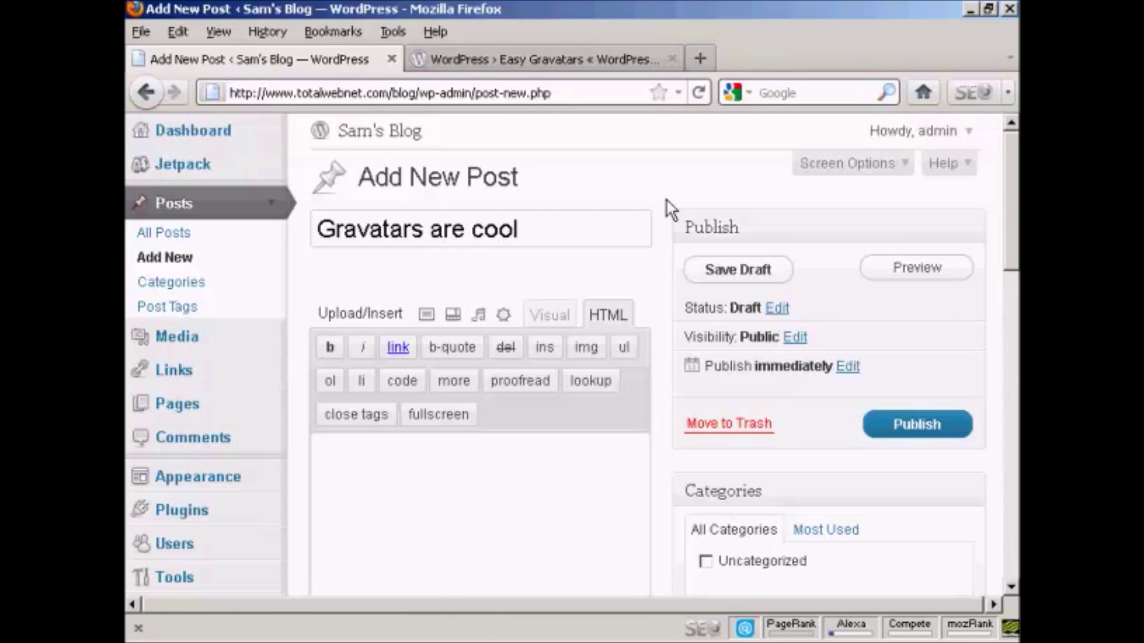
pyautogui.write('!')
pyautogui.click(386, 467)
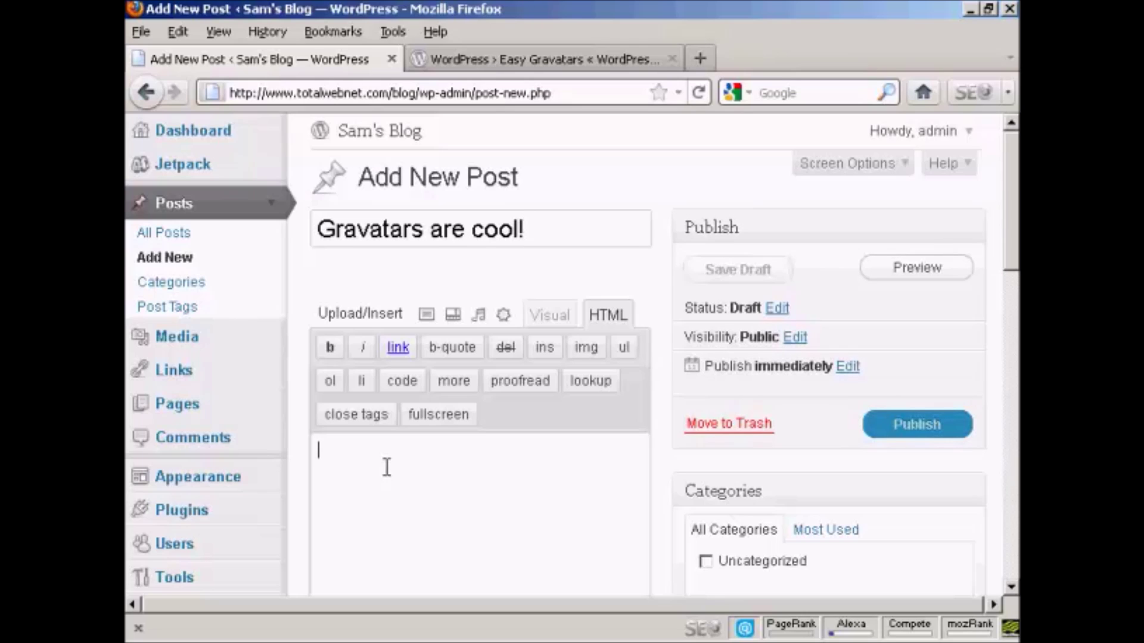
pyautogui.write('Gra')
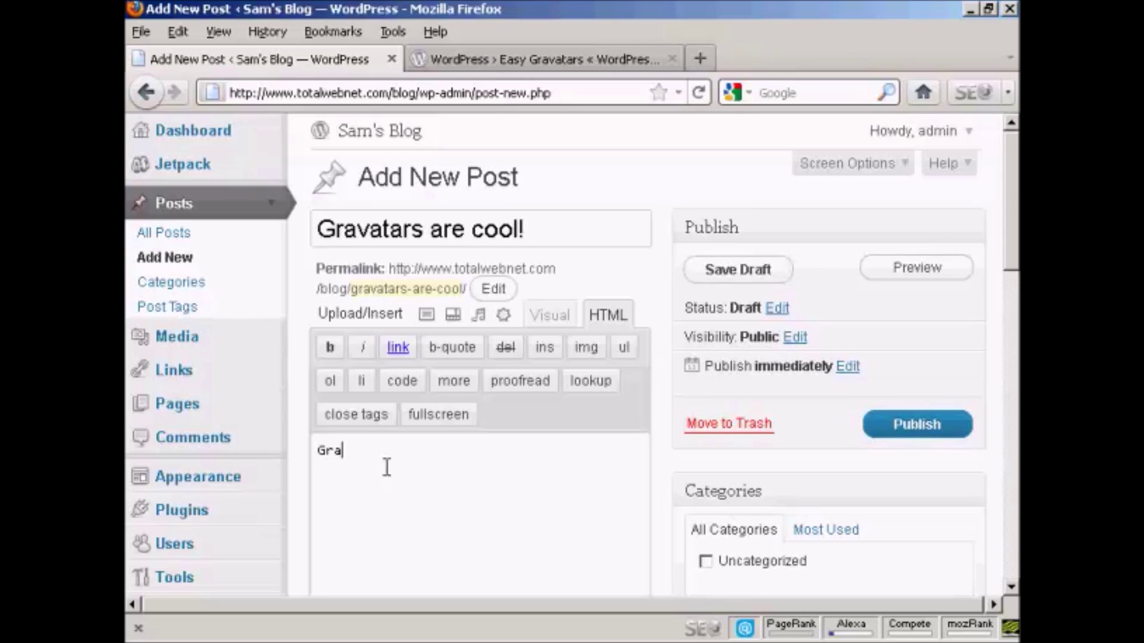
pyautogui.write('vatars ar')
pyautogui.write('e cool')
pyautogui.write('!')
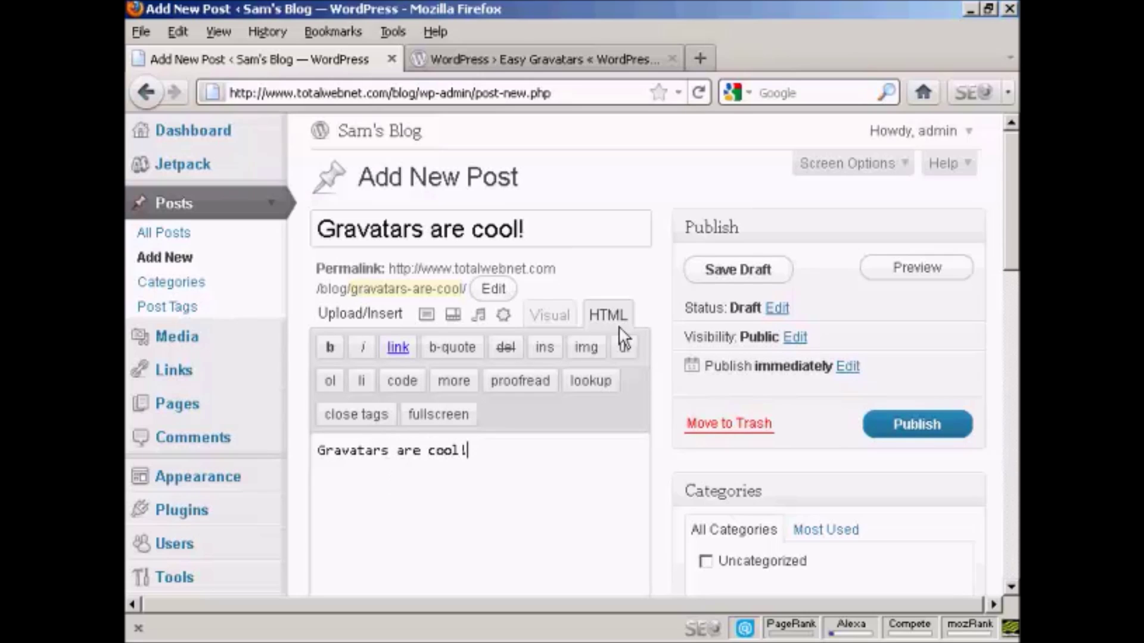
pyautogui.click(916, 267)
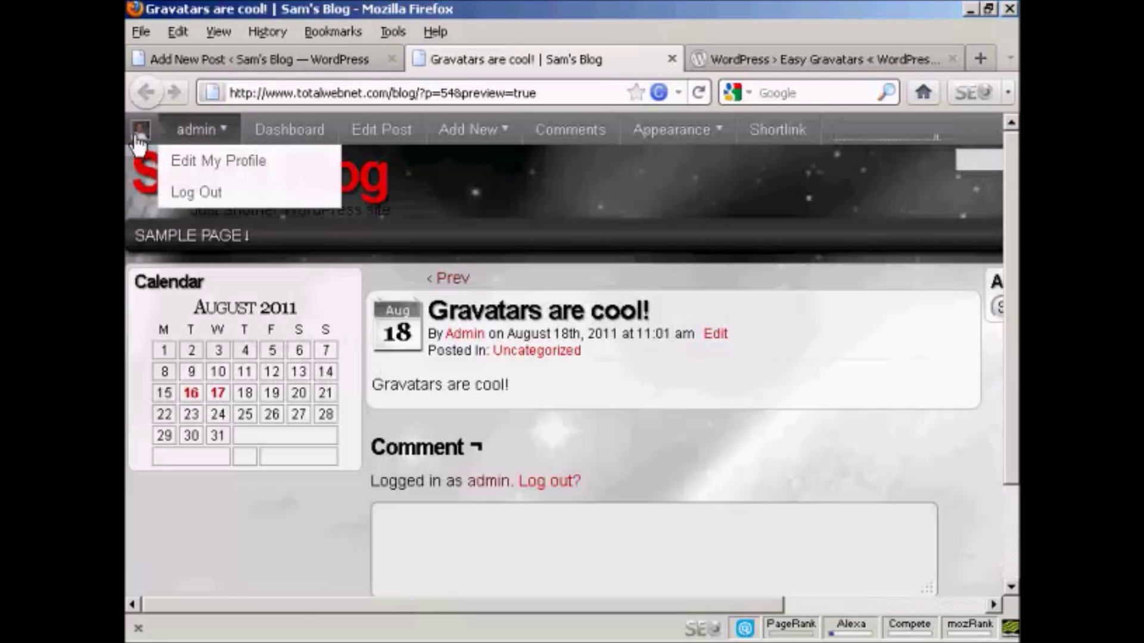
pyautogui.moveTo(198, 129)
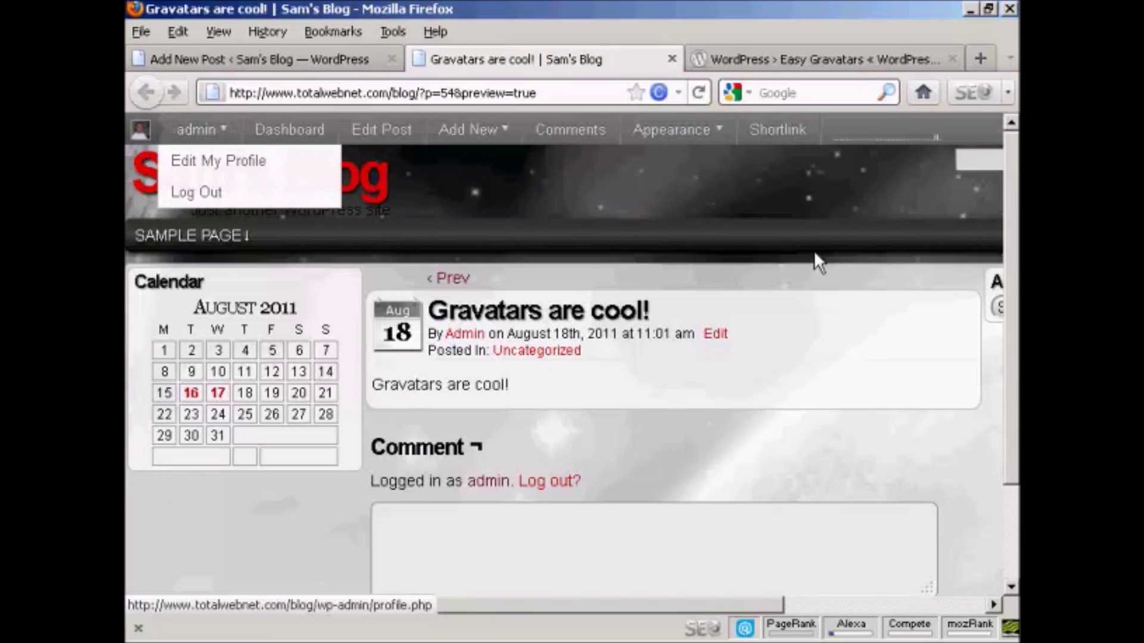
pyautogui.moveTo(1006, 162)
pyautogui.mouseDown()
pyautogui.moveTo(1007, 199)
pyautogui.moveTo(1006, 183)
pyautogui.mouseUp()
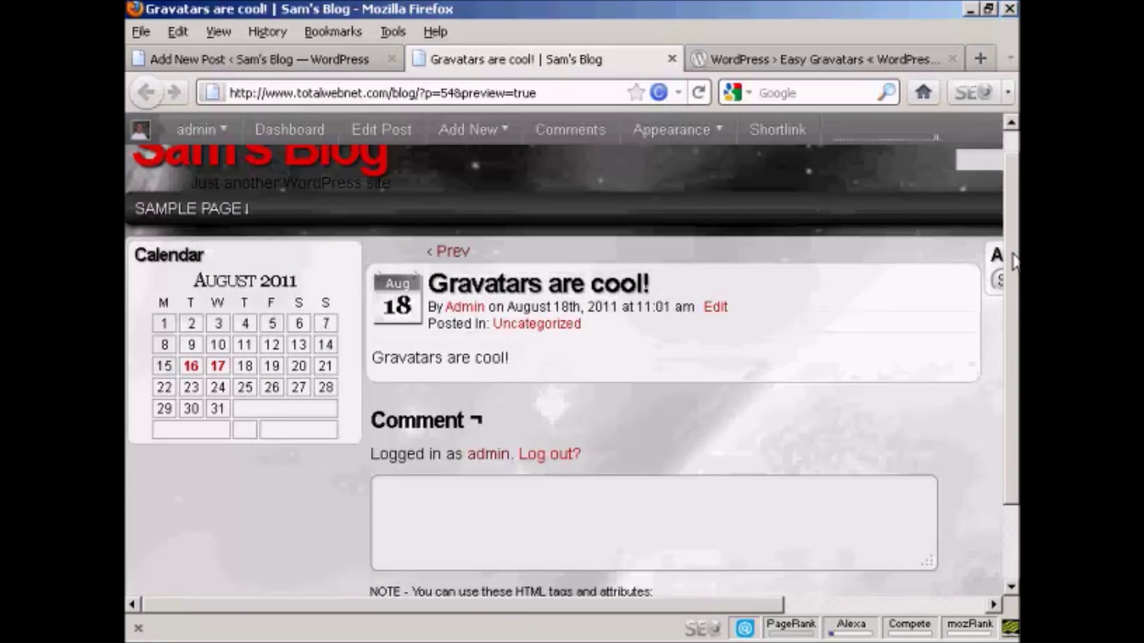
pyautogui.moveTo(1012, 259); pyautogui.dragTo(1012, 223)
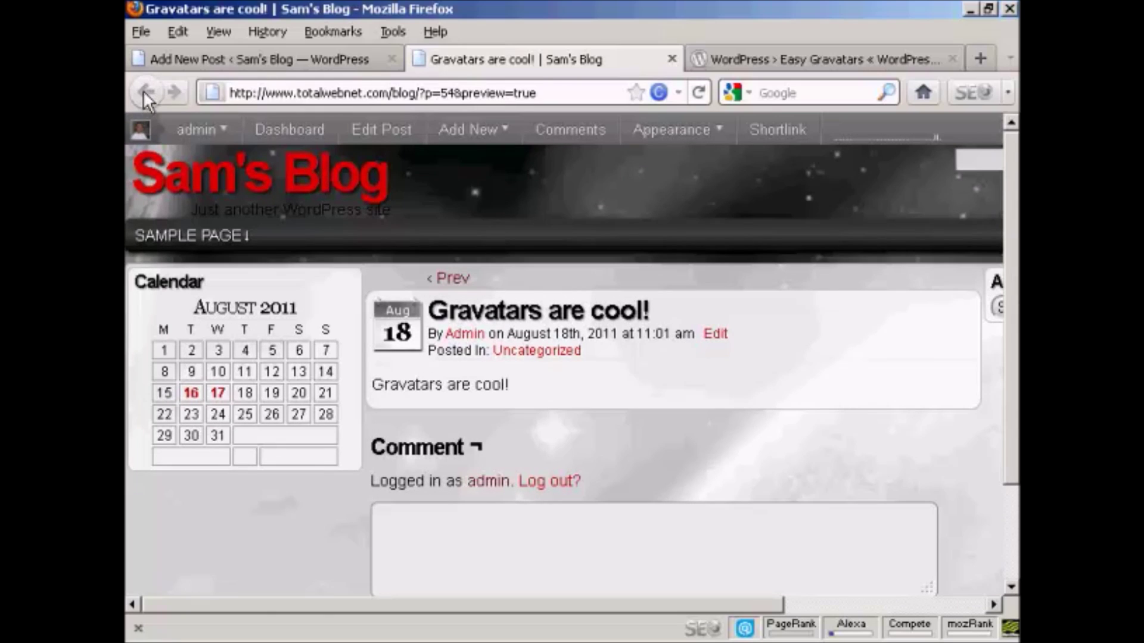
# Step: Close the post preview tab and return to the 'Gravatars are cool!' draft
pyautogui.click(673, 59)
# Step: Publish the 'Gravatars are cool!' post, then log out of the admin account
pyautogui.click(918, 424)
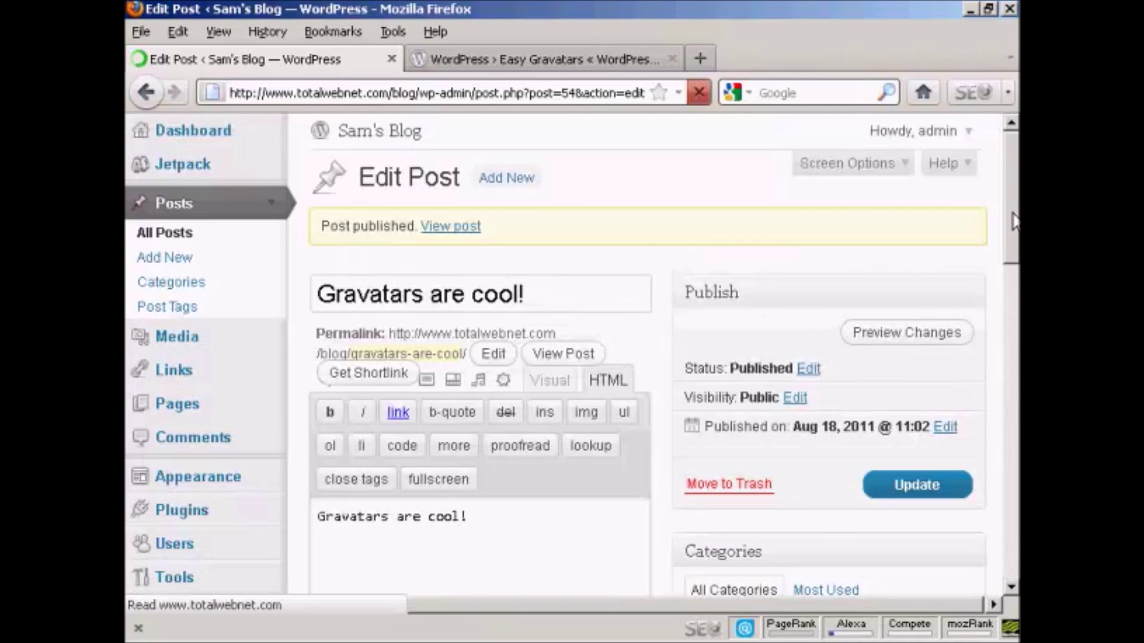
pyautogui.scroll(-3, 1012, 220)
pyautogui.scroll(3, 1013, 219)
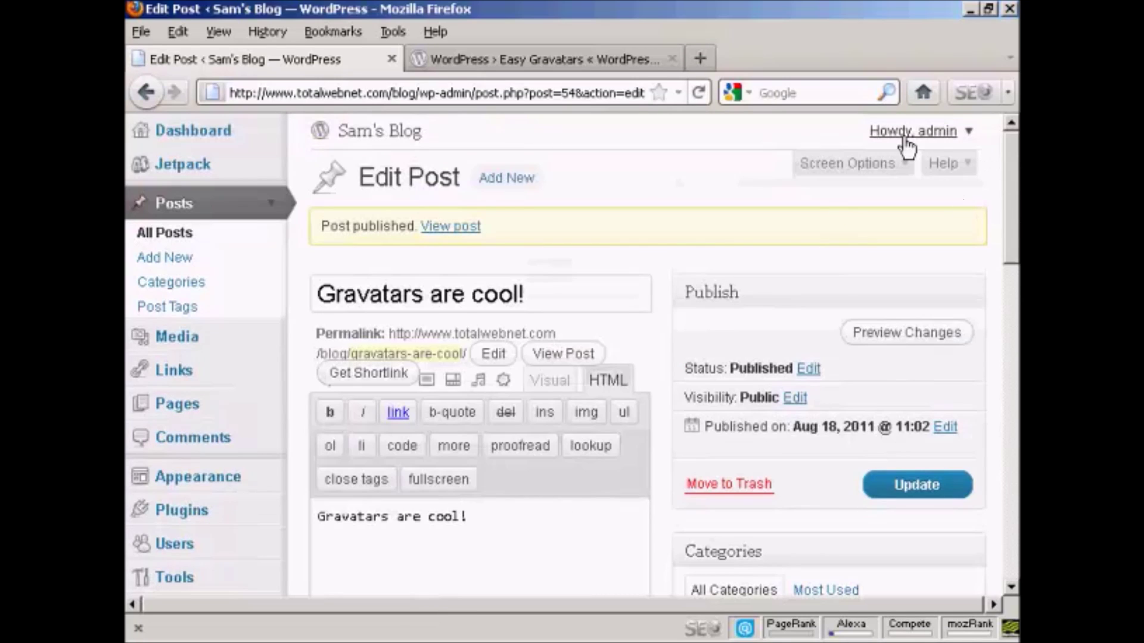
pyautogui.moveTo(913, 130)
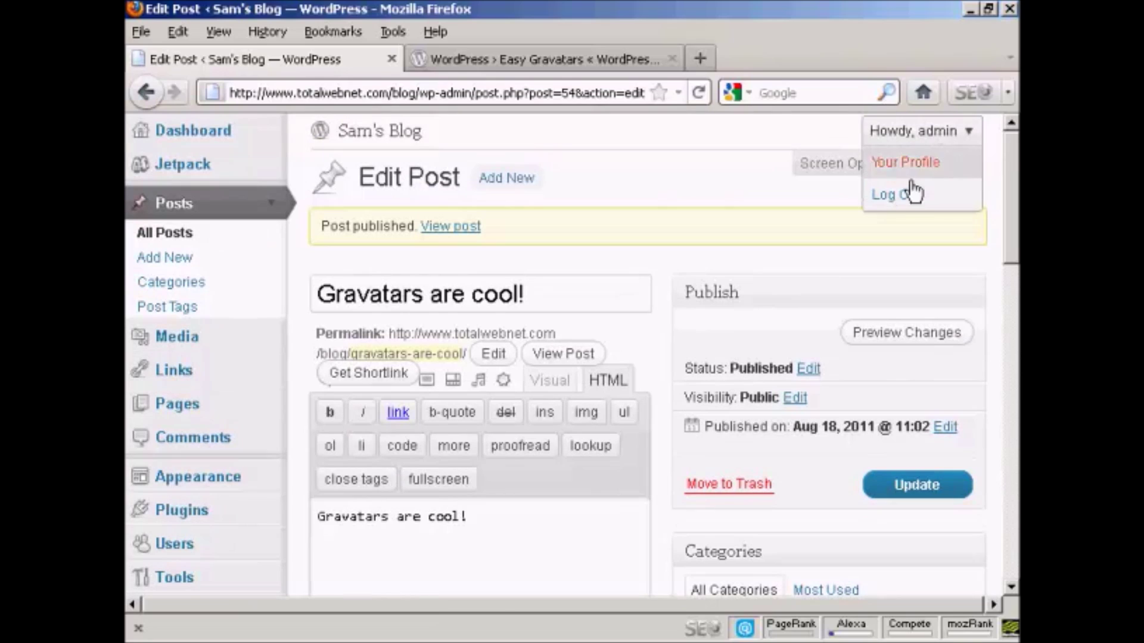
pyautogui.click(902, 193)
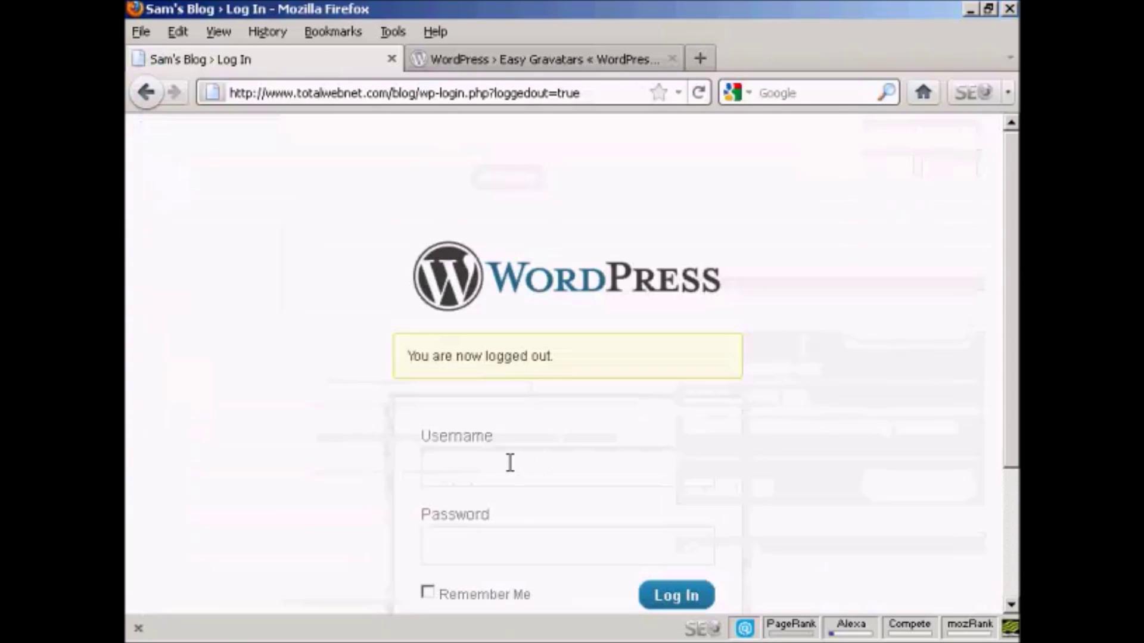
# Step: Sign in as editor Jane using the saved autofill credentials
pyautogui.click(601, 454)
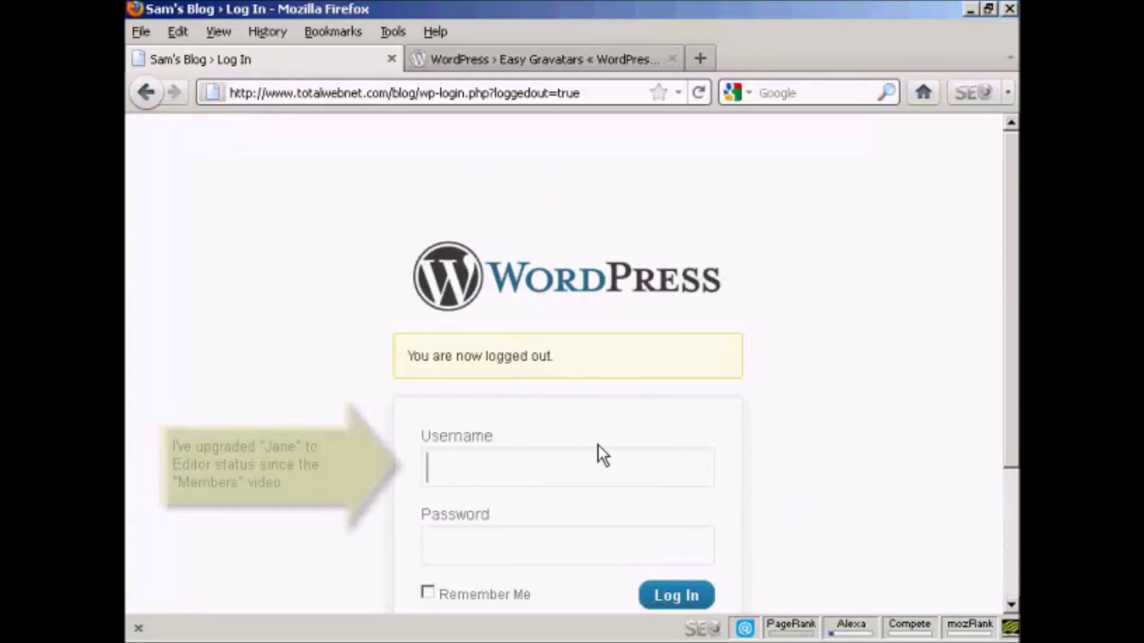
pyautogui.write('Jane')
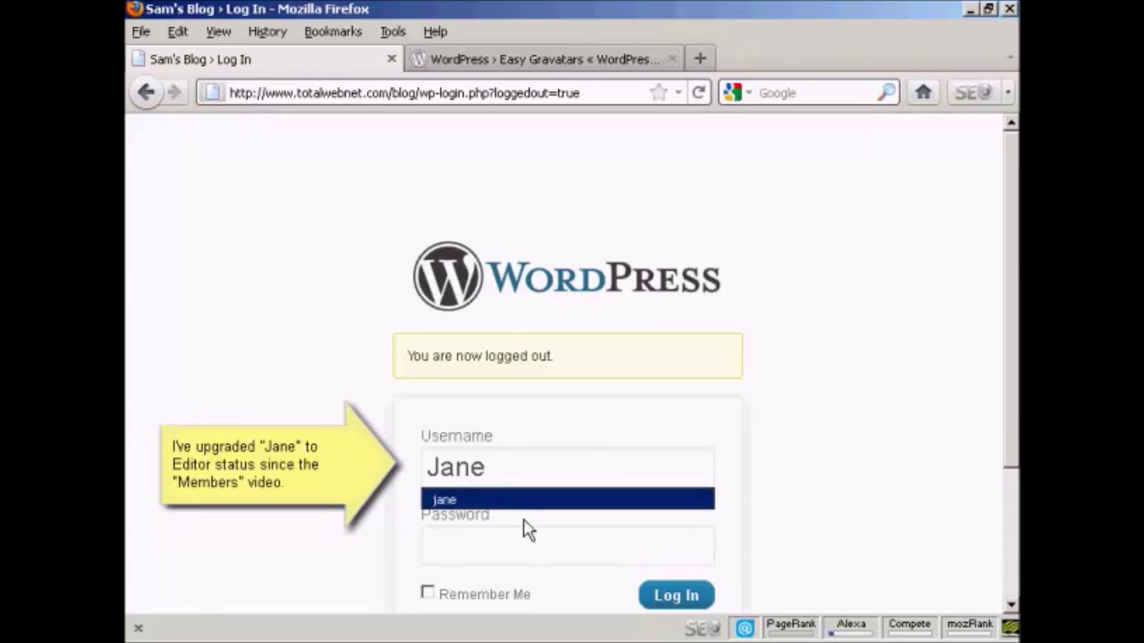
pyautogui.click(520, 500)
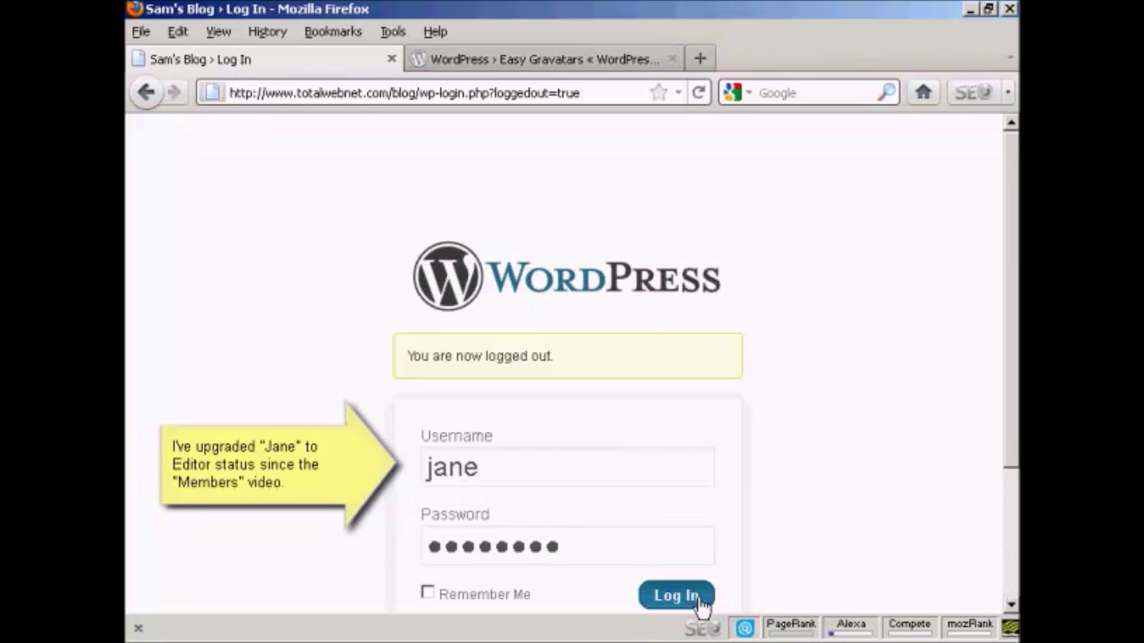
pyautogui.click(677, 595)
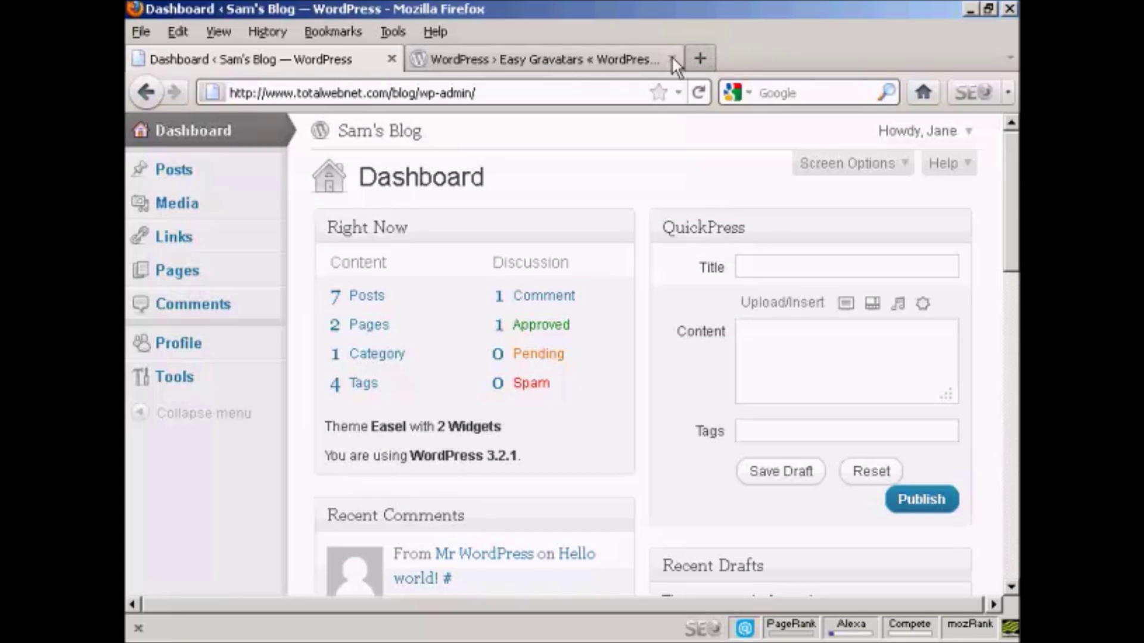
pyautogui.click(416, 92)
# Step: Open the blog's base URL in a new tab and reach the 'Gravatars are cool!' comment form
pyautogui.moveTo(416, 92); pyautogui.dragTo(222, 92)
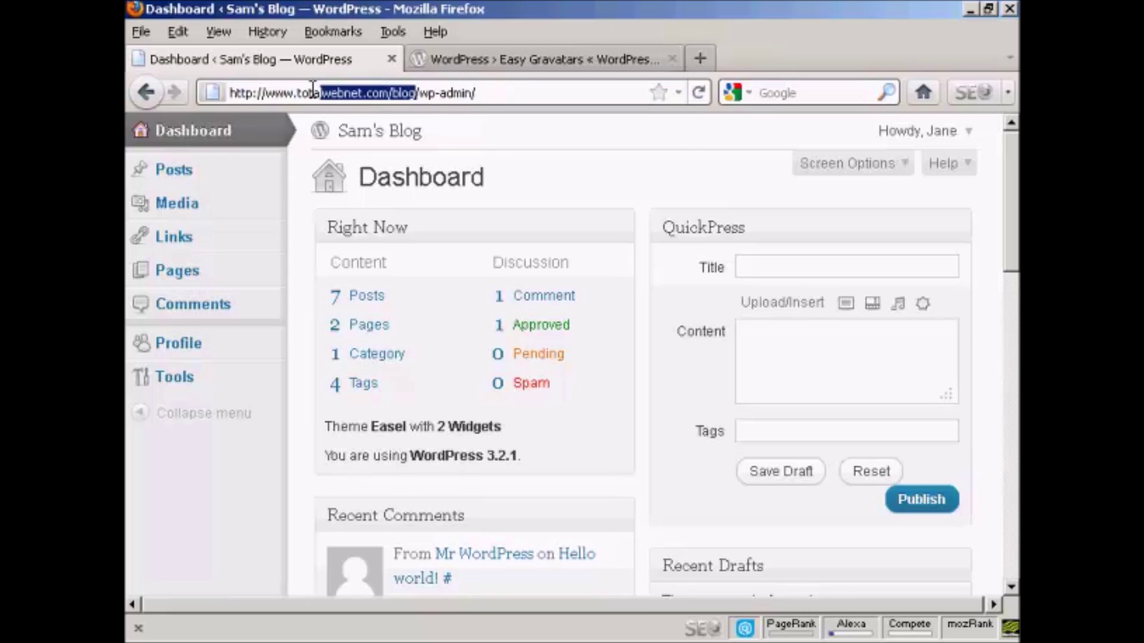
pyautogui.rightClick(276, 97)
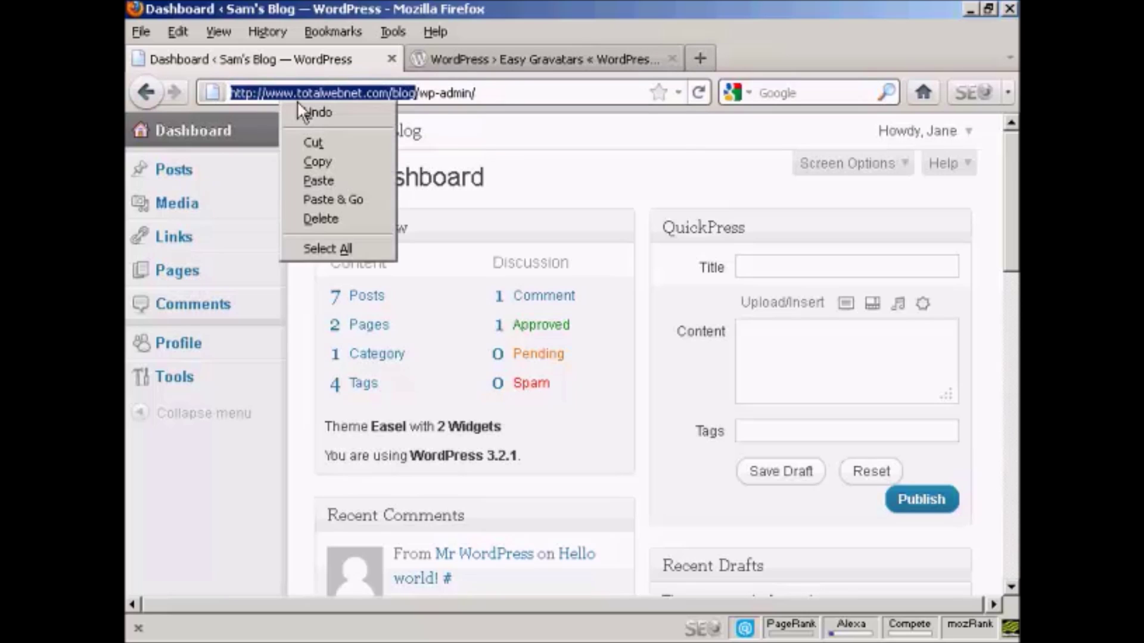
pyautogui.click(317, 162)
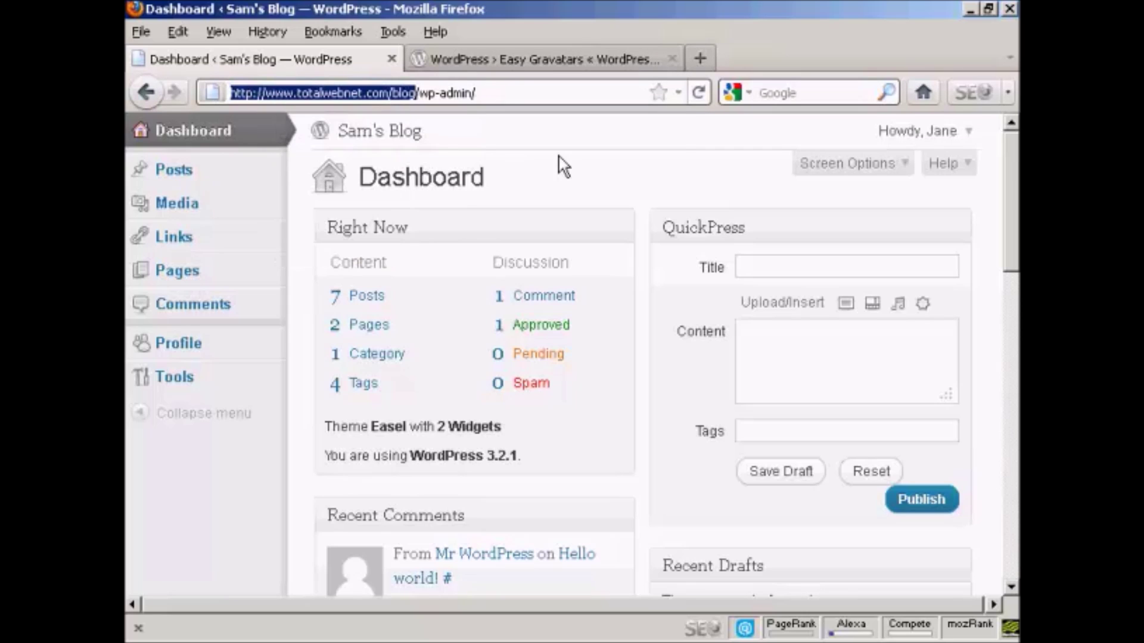
pyautogui.click(701, 59)
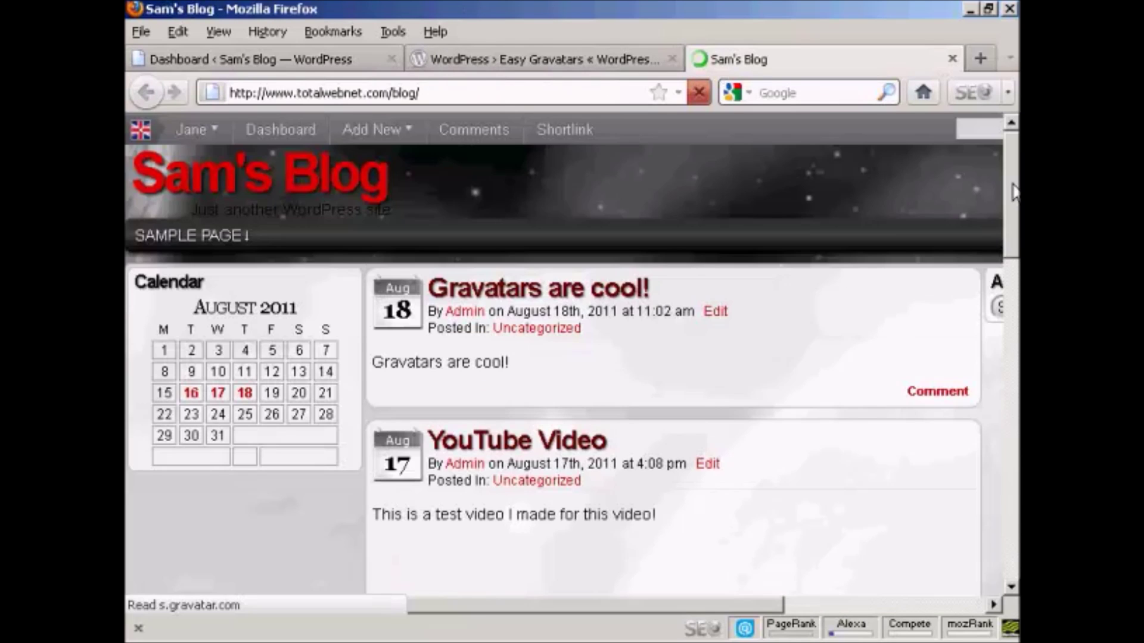
pyautogui.scroll(-1, 572, 358)
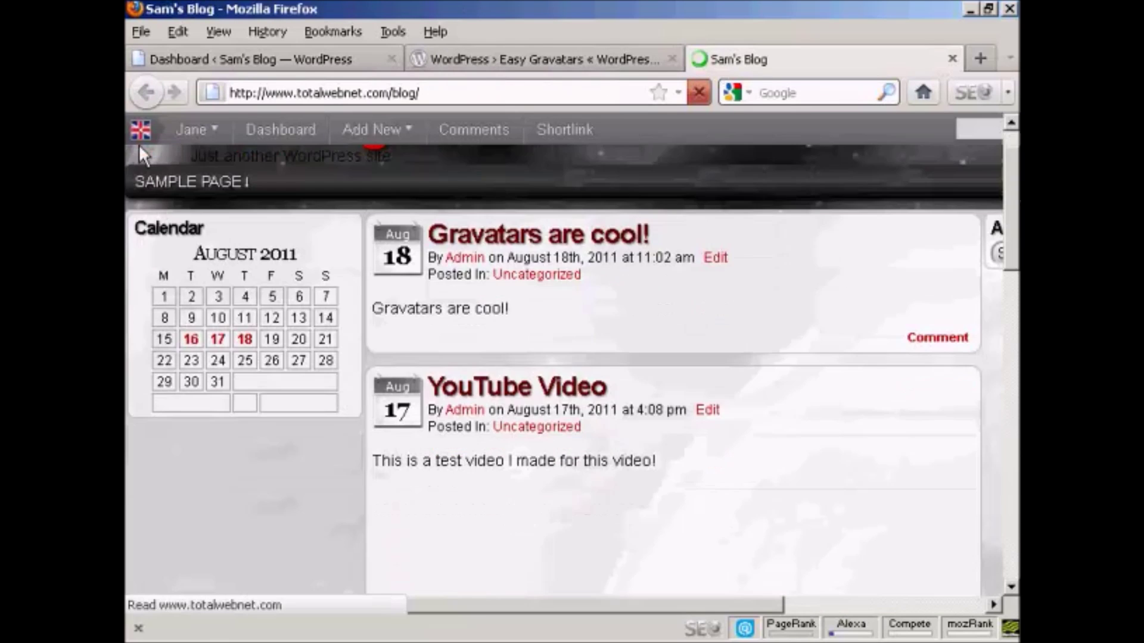
pyautogui.click(946, 344)
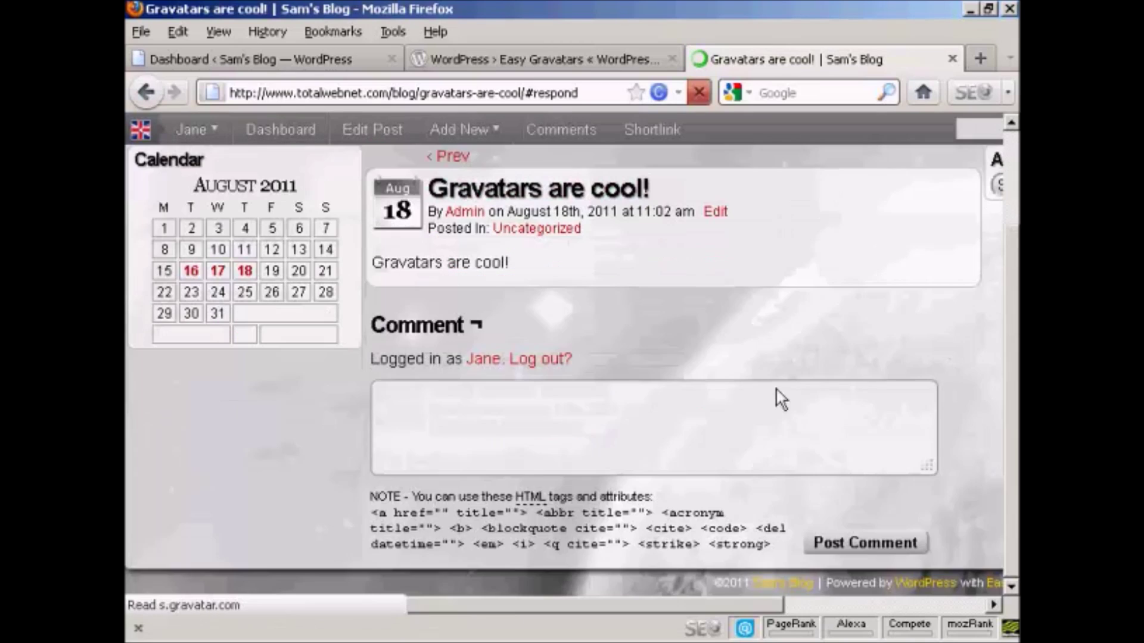
# Step: Post Jane's comment 'Yes they are!' on 'Gravatars are cool!', then return to the dashboard
pyautogui.click(509, 404)
pyautogui.write('Y')
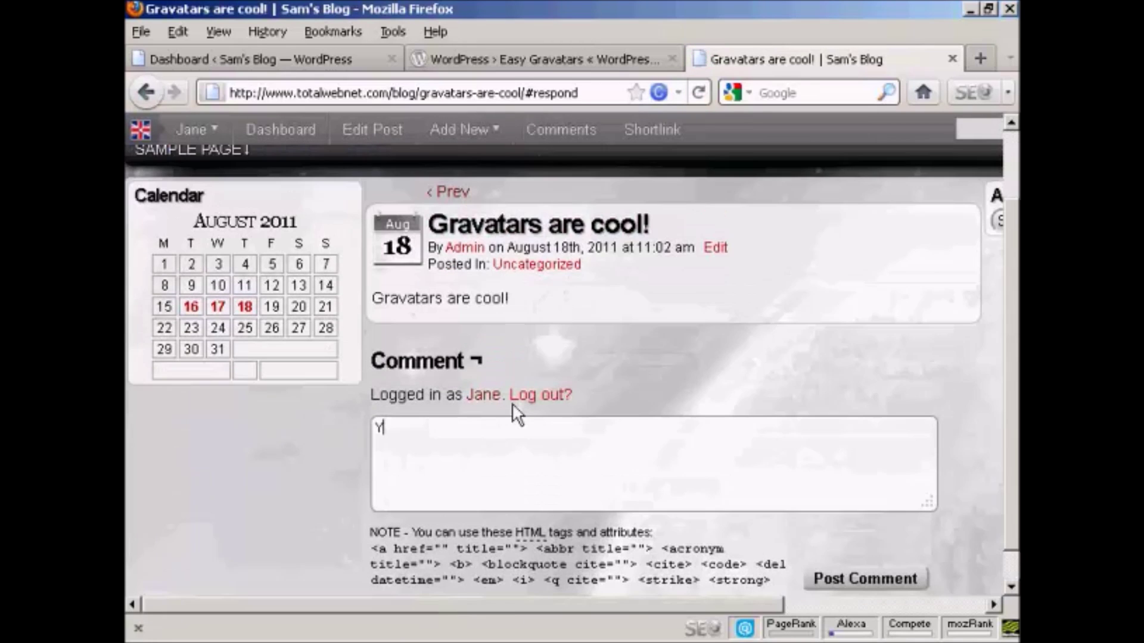
pyautogui.write('es they')
pyautogui.write(' are!')
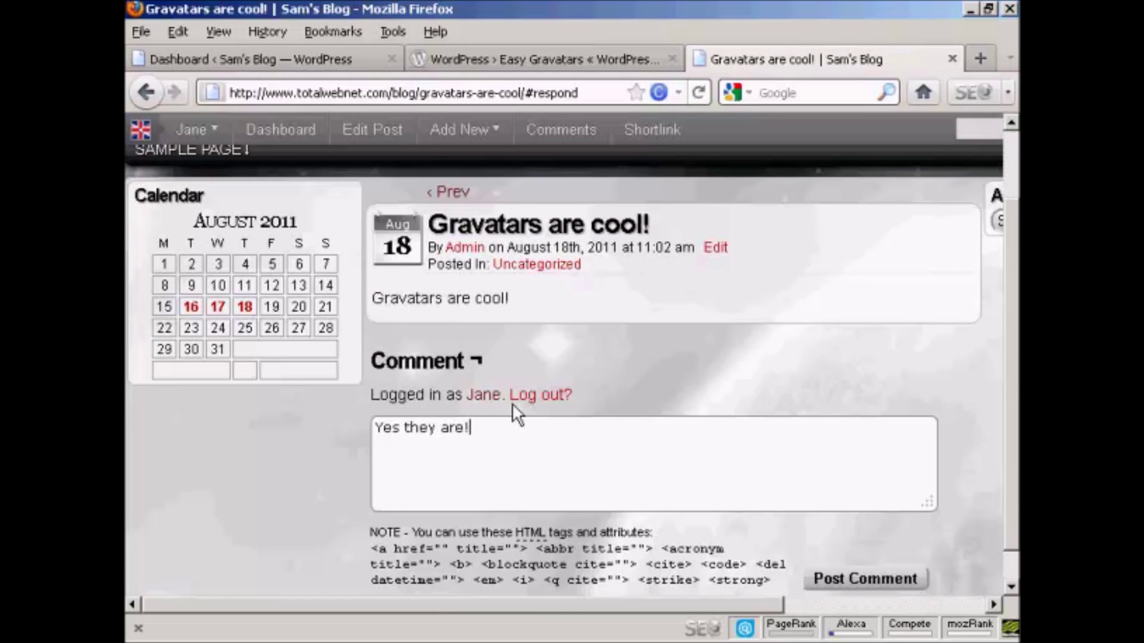
pyautogui.click(871, 576)
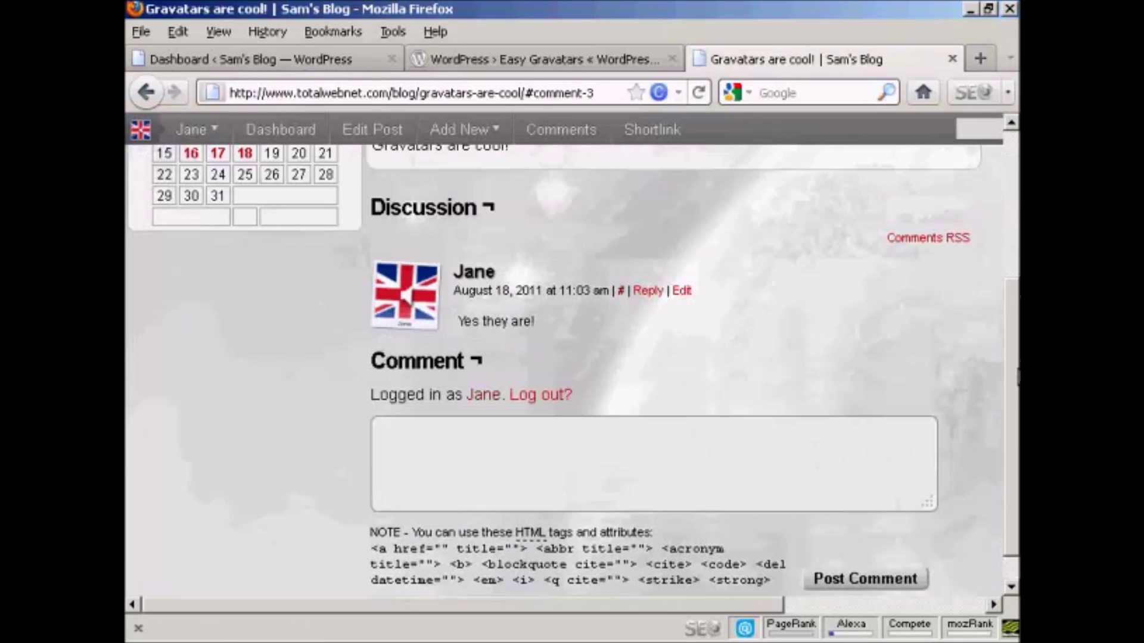
pyautogui.moveTo(1016, 375); pyautogui.dragTo(1014, 189)
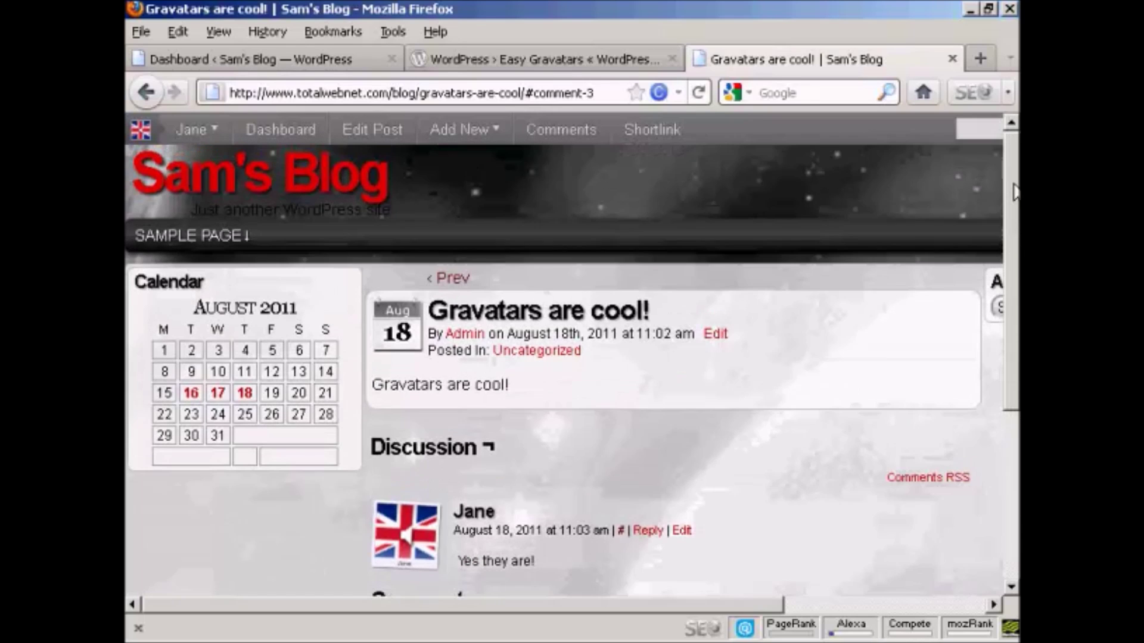
pyautogui.click(280, 130)
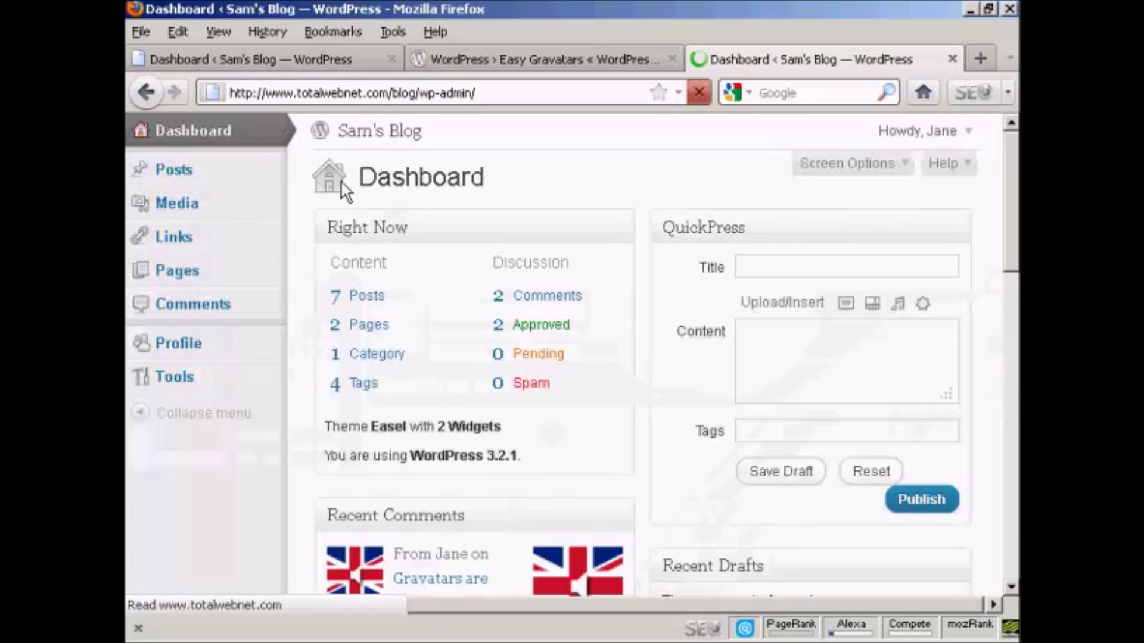
# Step: Publish a QuickPress post 'What's your Gravatar look like' with the body 'Comment here'
pyautogui.click(746, 265)
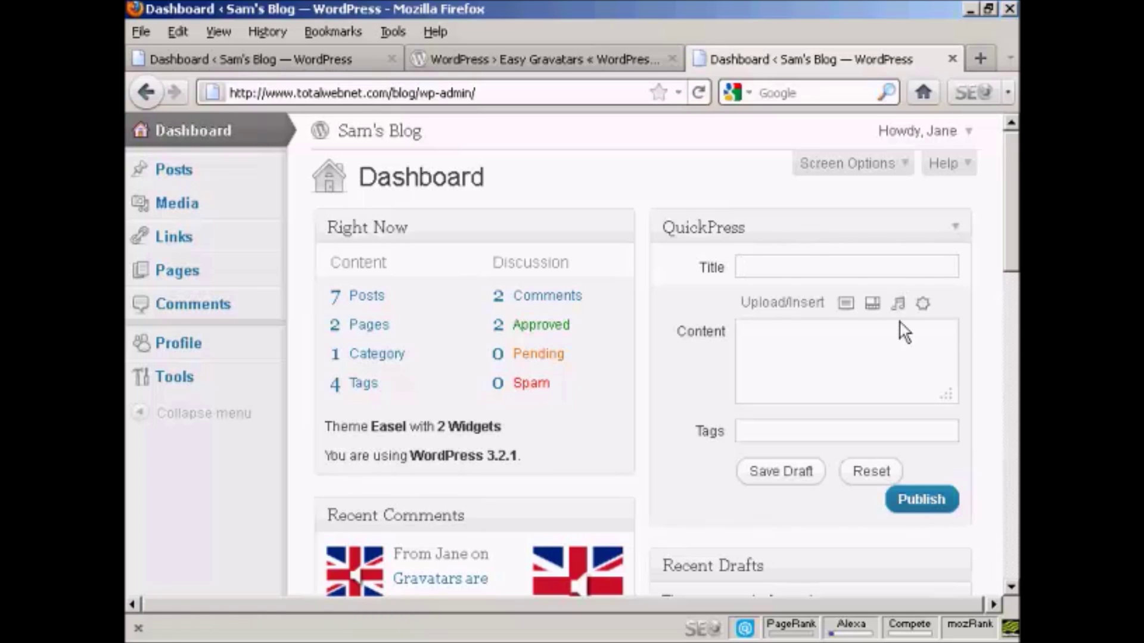
pyautogui.write("What's ")
pyautogui.write('your ')
pyautogui.write('Grava')
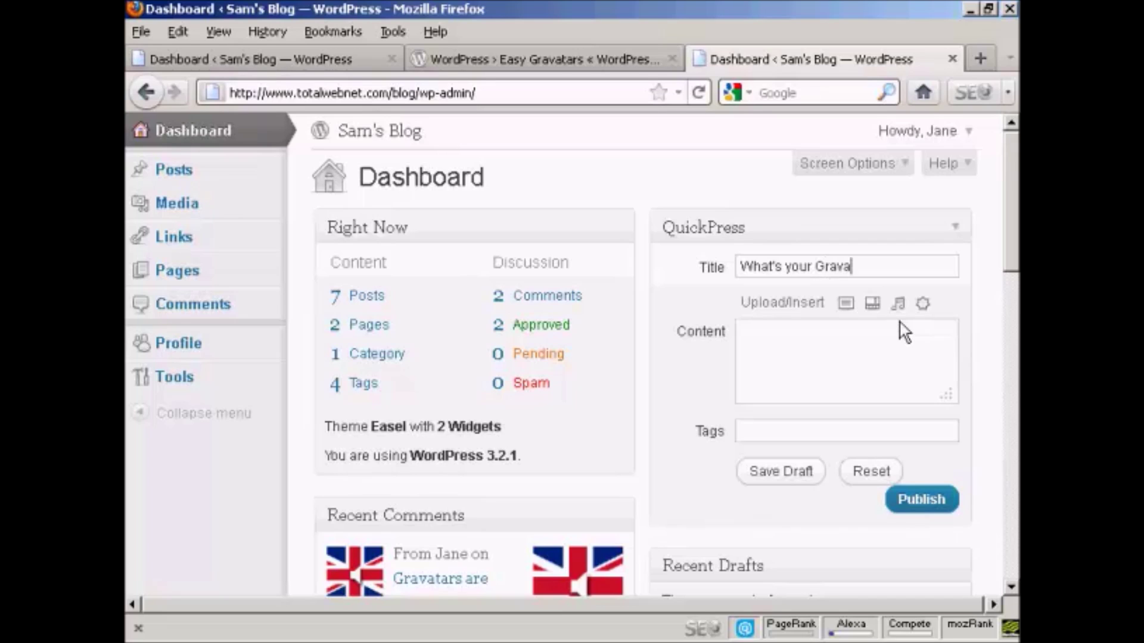
pyautogui.write('tar ')
pyautogui.write('look like')
pyautogui.click(771, 333)
pyautogui.write('Comm')
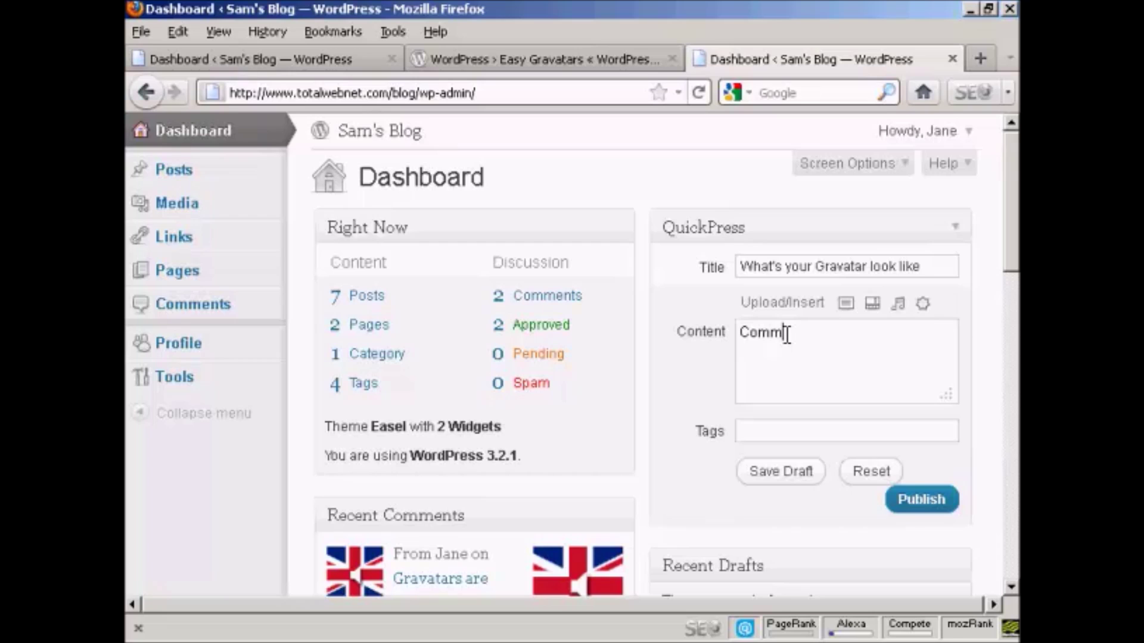
pyautogui.write('ent here')
pyautogui.click(921, 500)
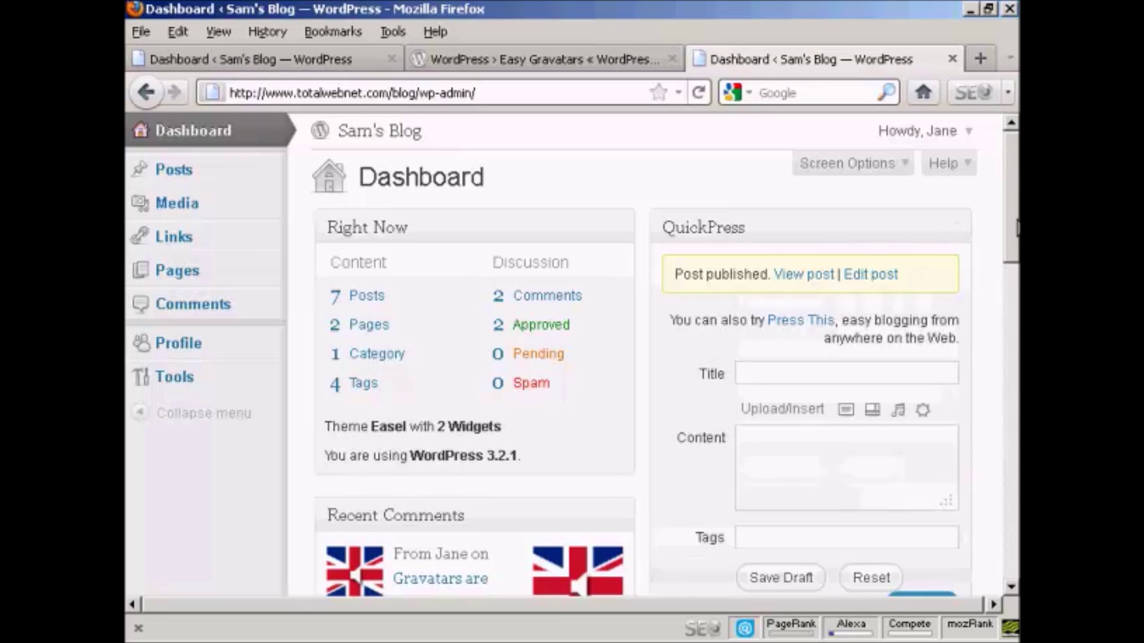
# Step: Log out as Jane and log back in as admin with the saved credentials
pyautogui.click(952, 136)
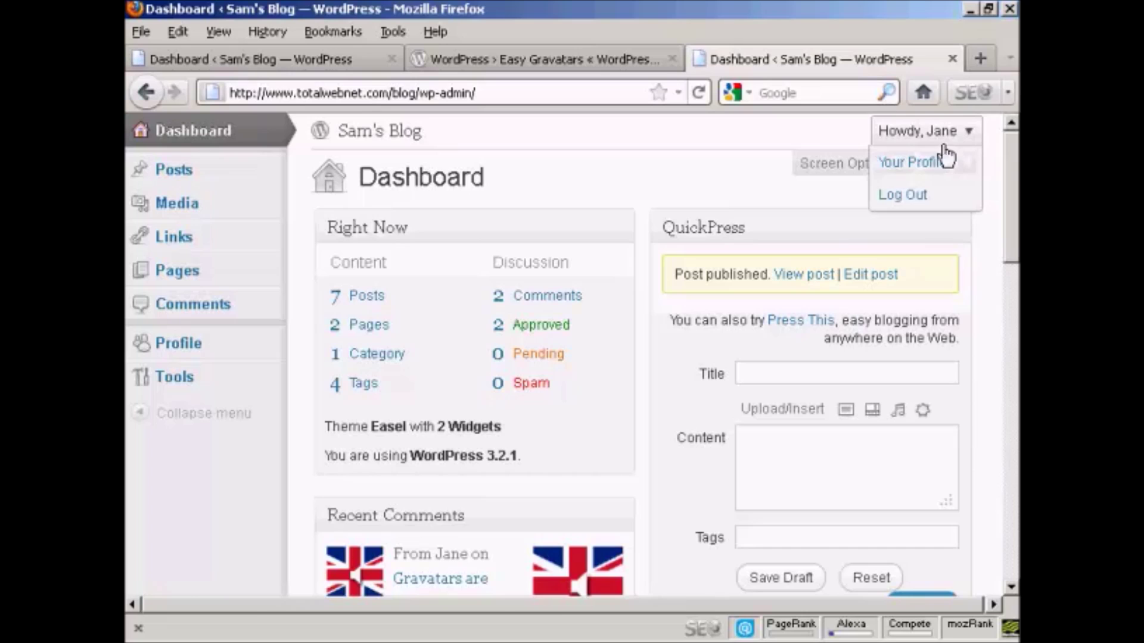
pyautogui.click(903, 196)
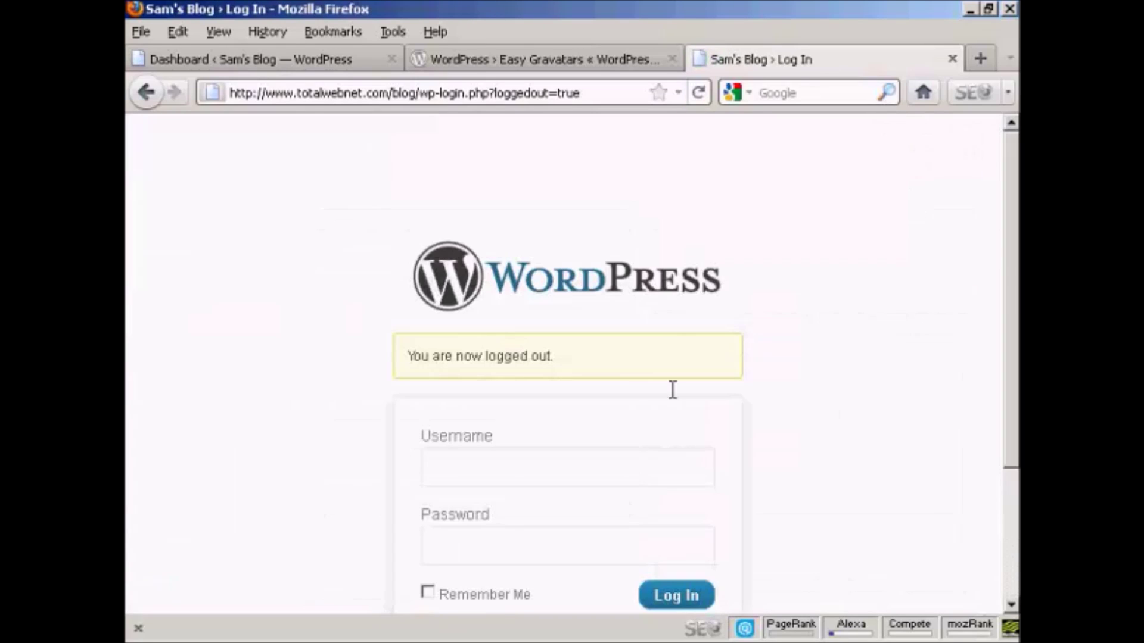
pyautogui.click(488, 464)
pyautogui.write('admin')
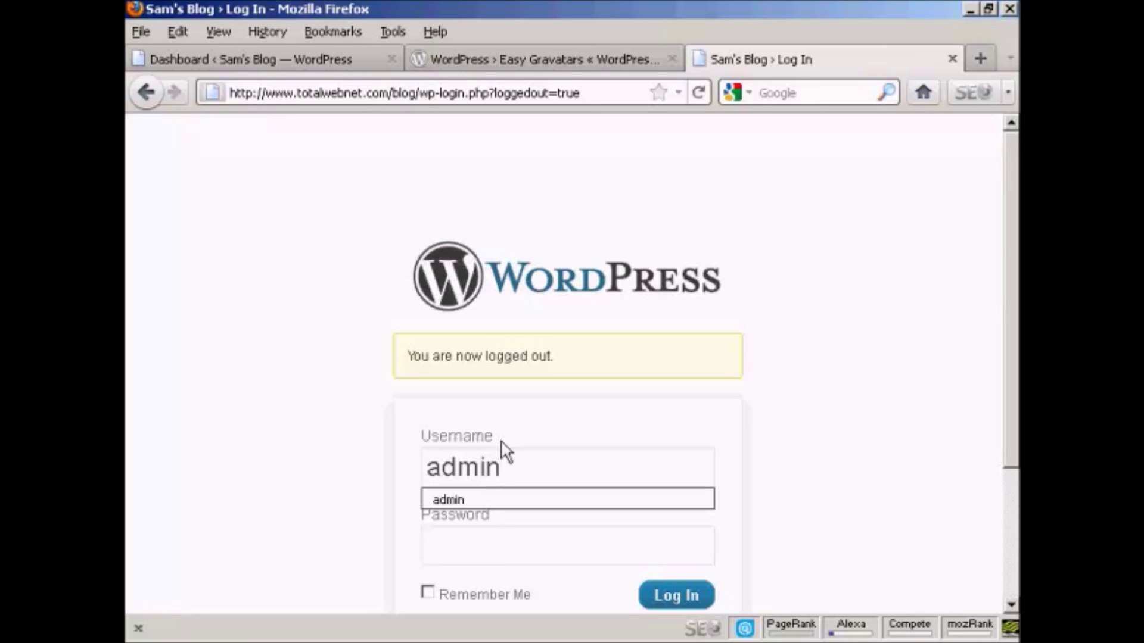
pyautogui.click(484, 498)
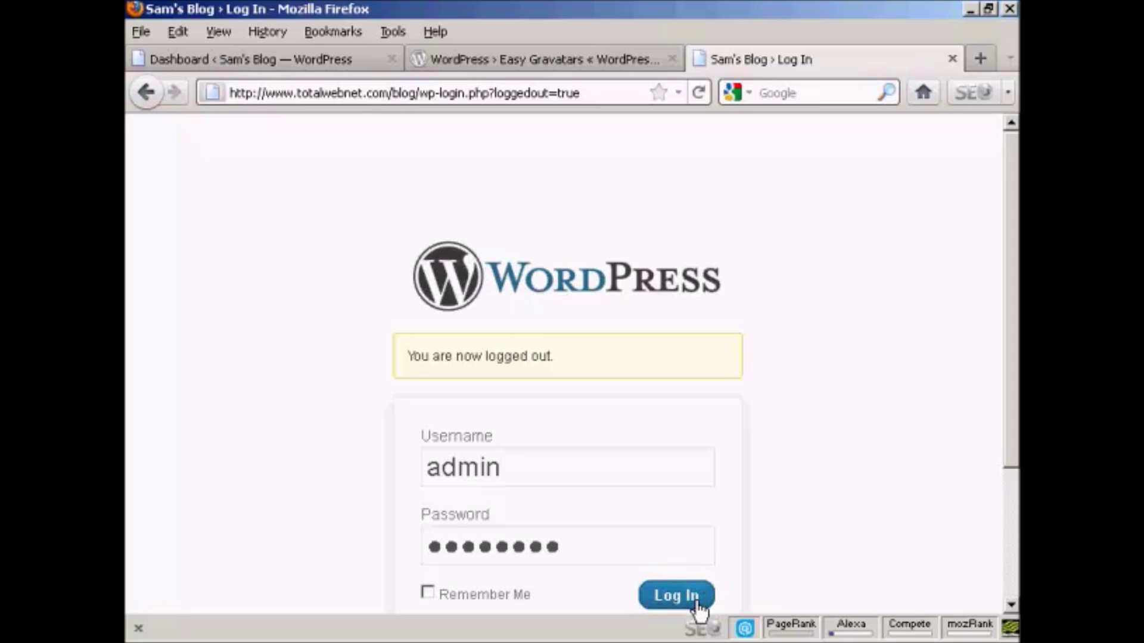
pyautogui.click(700, 606)
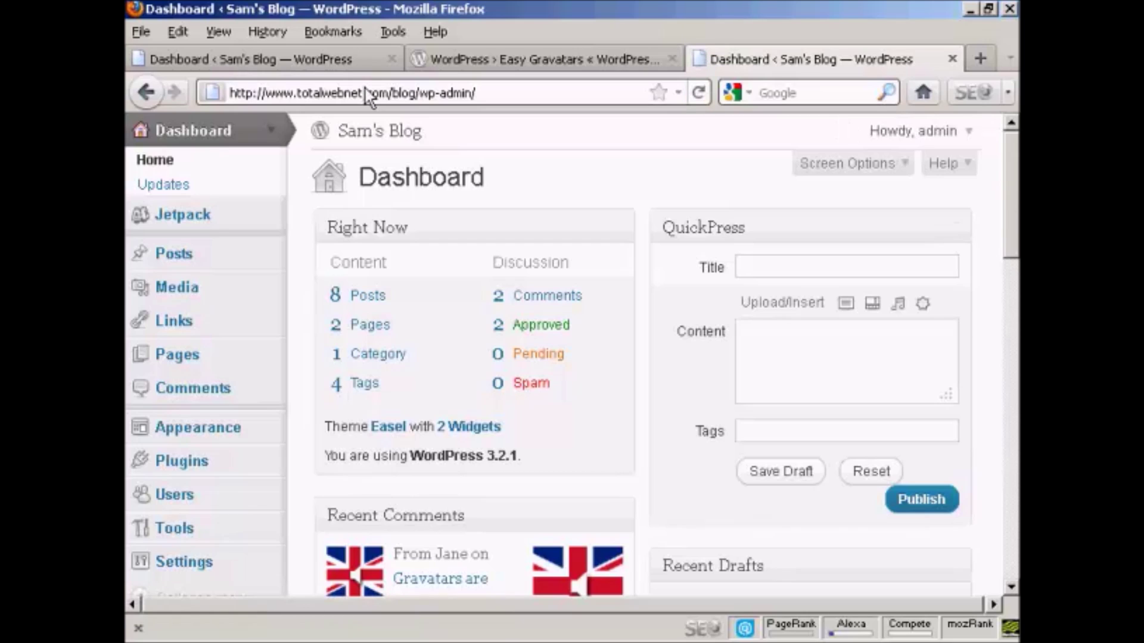
# Step: Delete 'wp-admin/' from the address to load the blog's front page
pyautogui.moveTo(416, 93); pyautogui.dragTo(475, 94)
pyautogui.press('Delete')
pyautogui.press('Return')
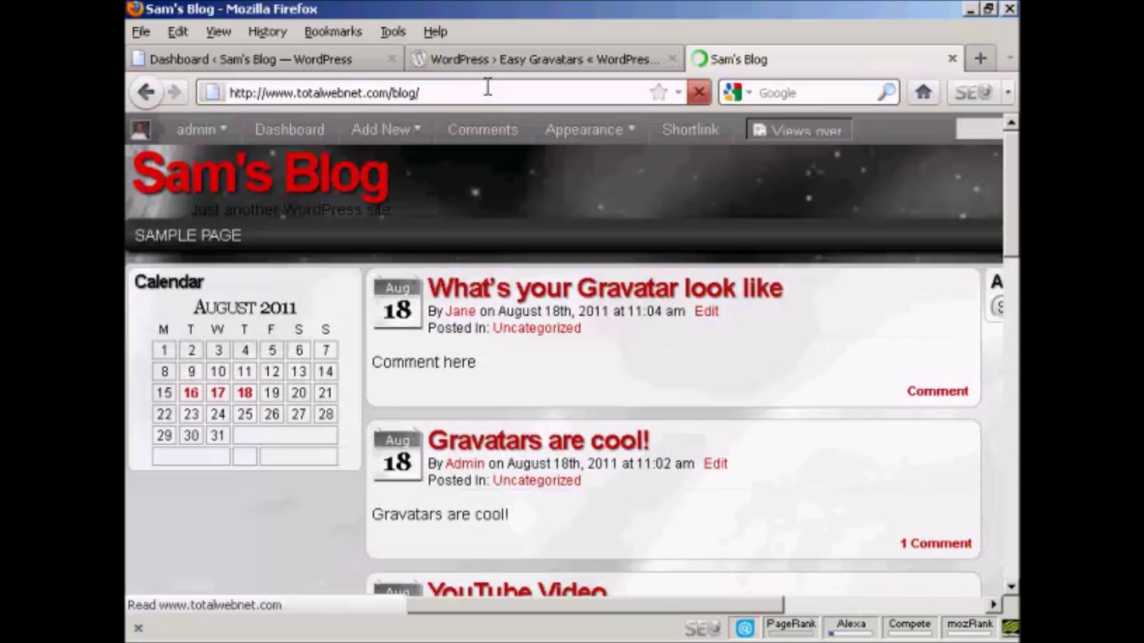
# Step: Post Admin's comment 'Mine looks like this!' on 'What's your Gravatar look like'
pyautogui.click(937, 393)
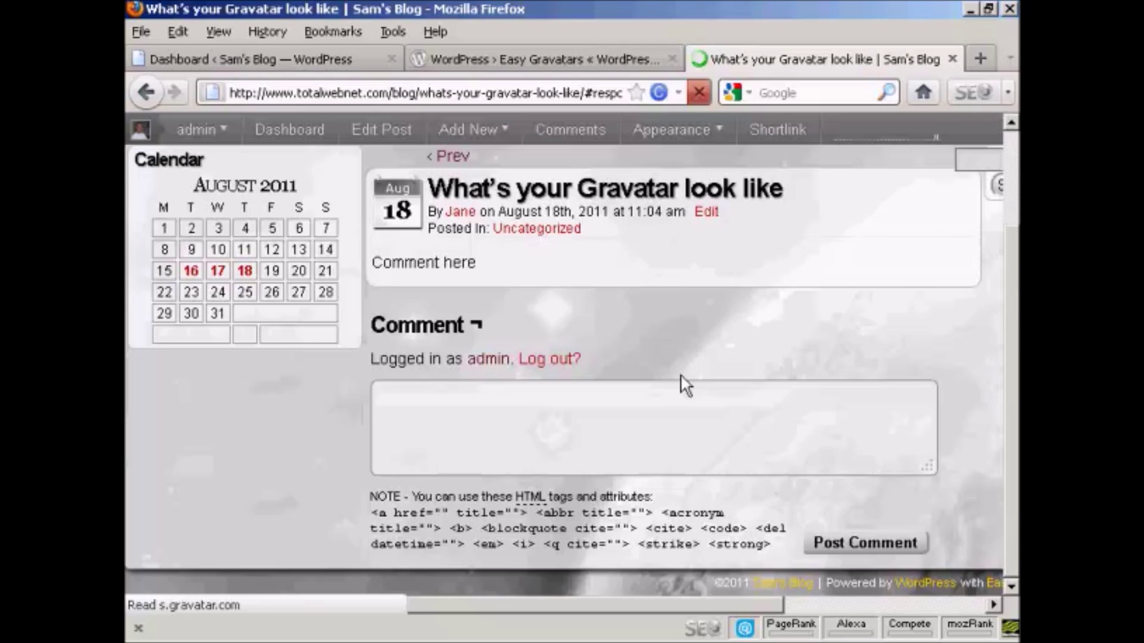
pyautogui.click(444, 407)
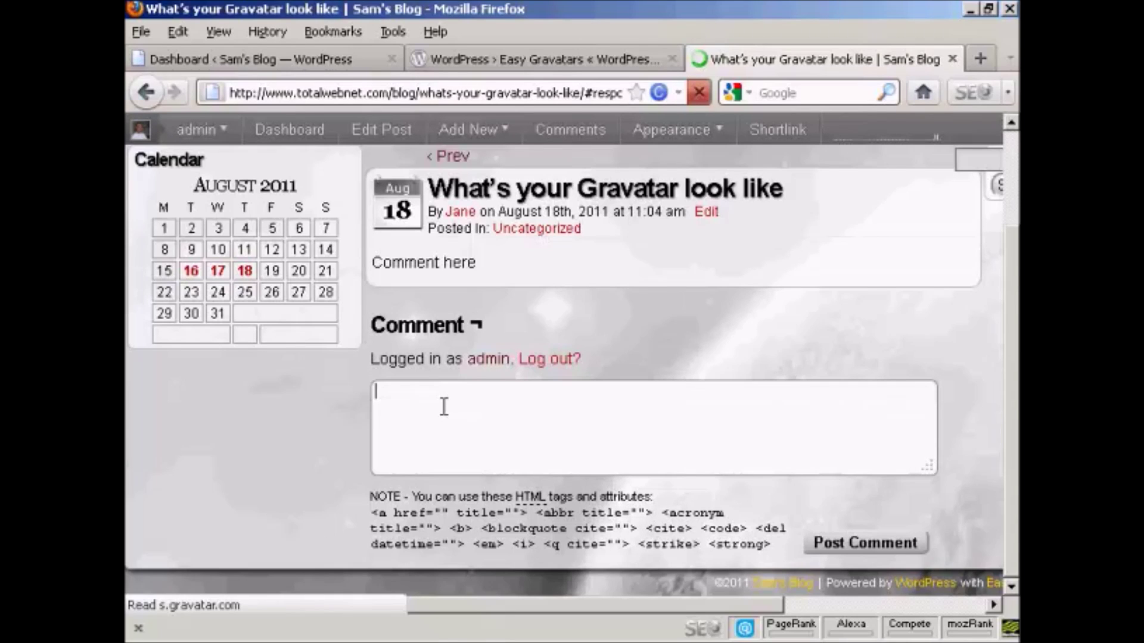
pyautogui.write('Mi')
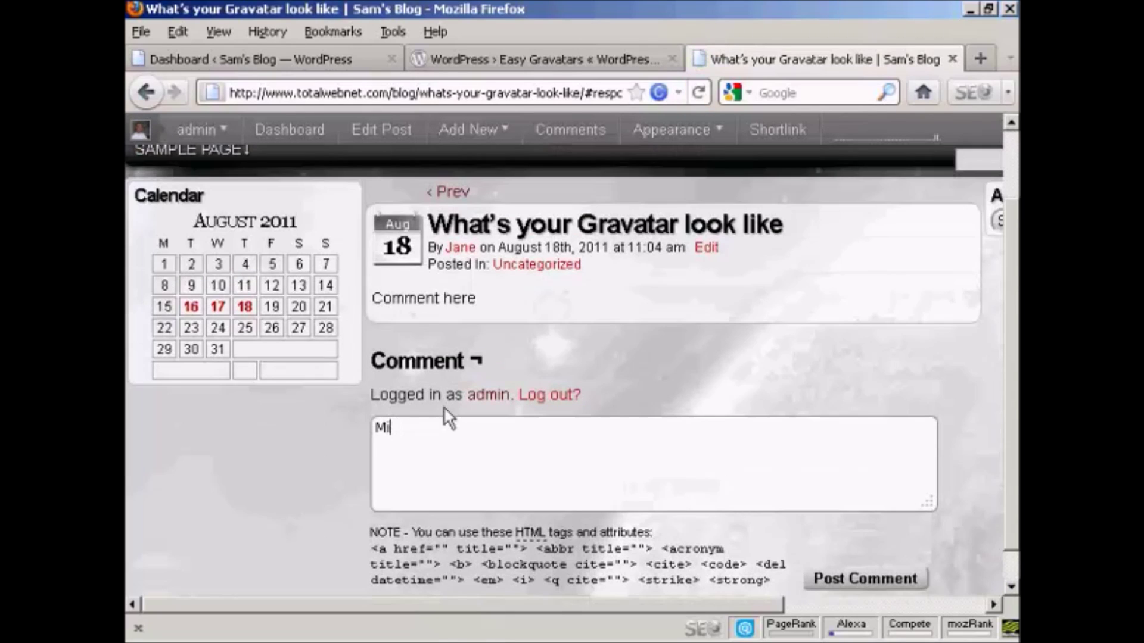
pyautogui.write('ne loo')
pyautogui.write('ks')
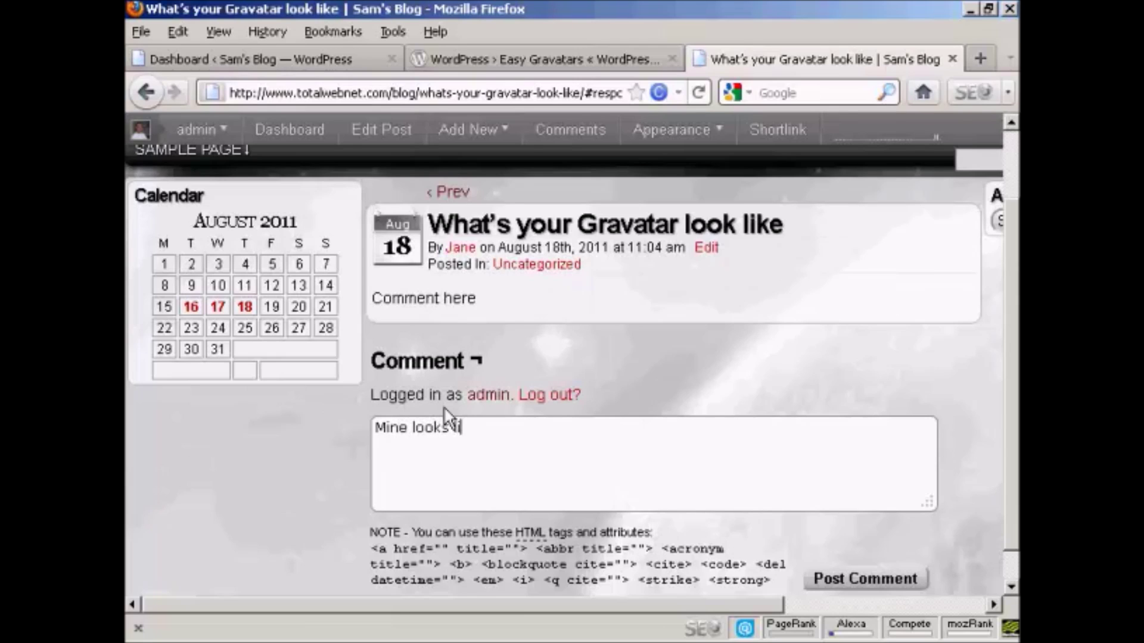
pyautogui.write(' like this!')
pyautogui.click(854, 581)
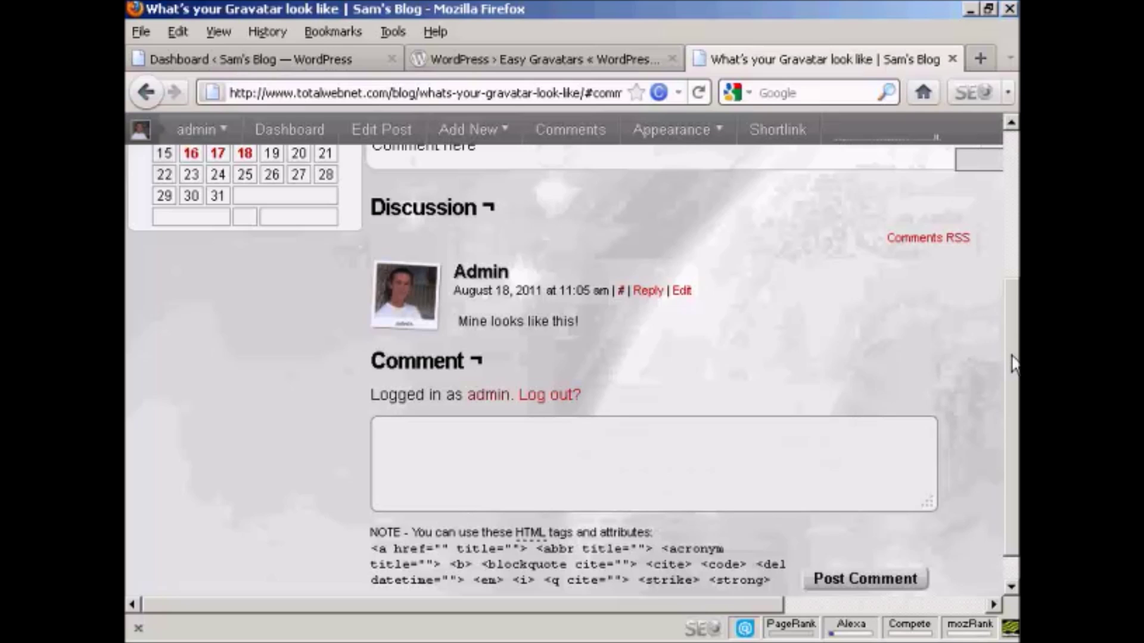
pyautogui.scroll(1, 1013, 353)
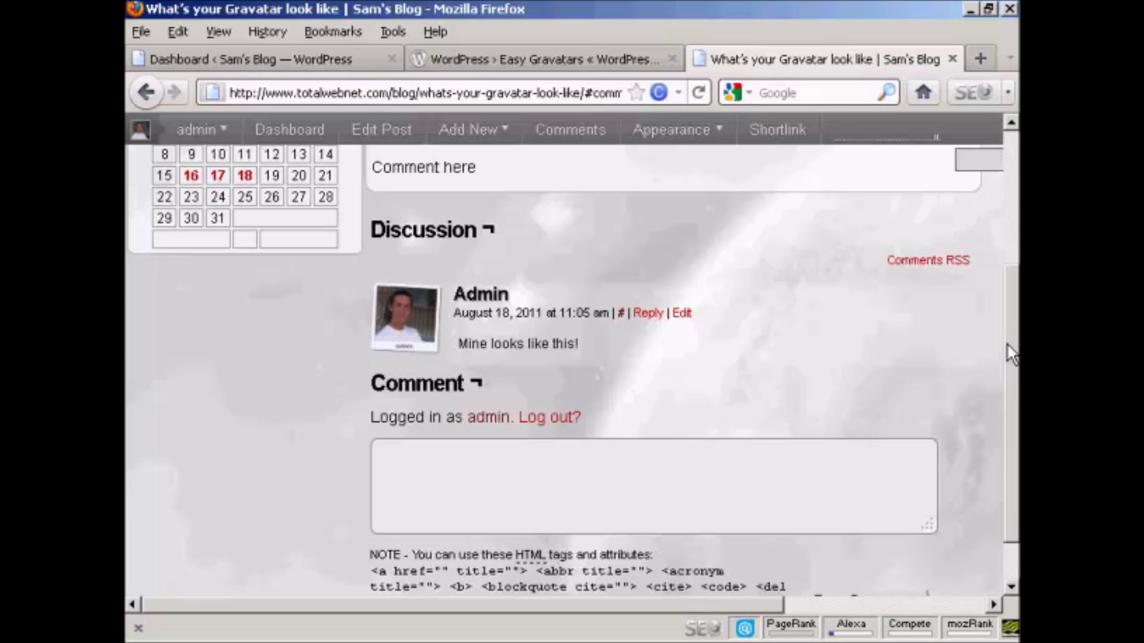
pyautogui.moveTo(1012, 353); pyautogui.dragTo(1012, 237)
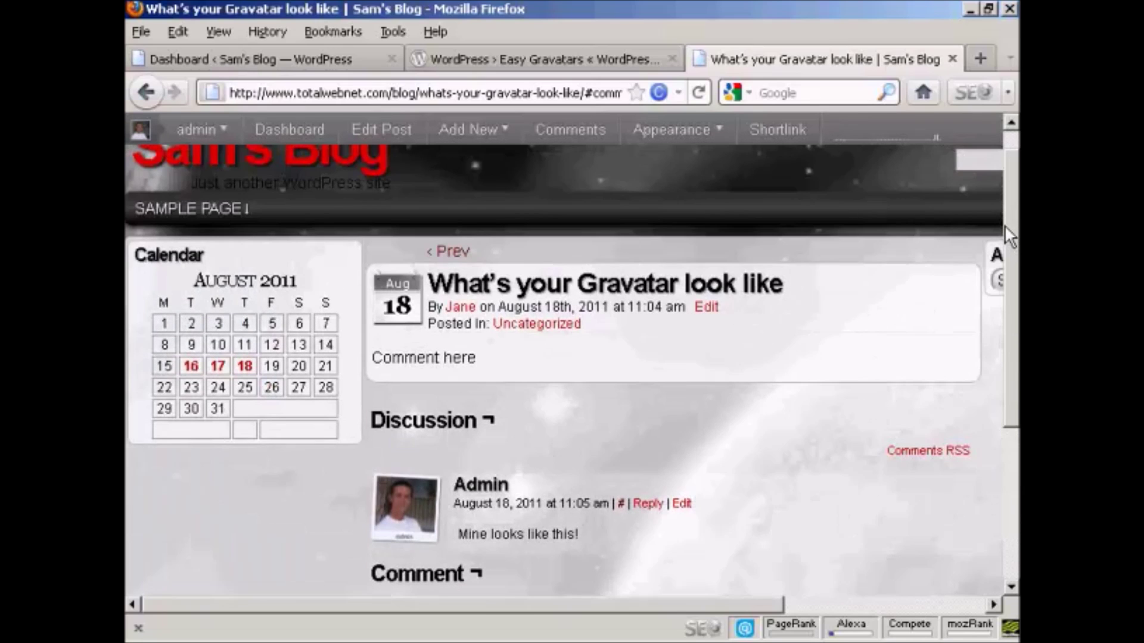